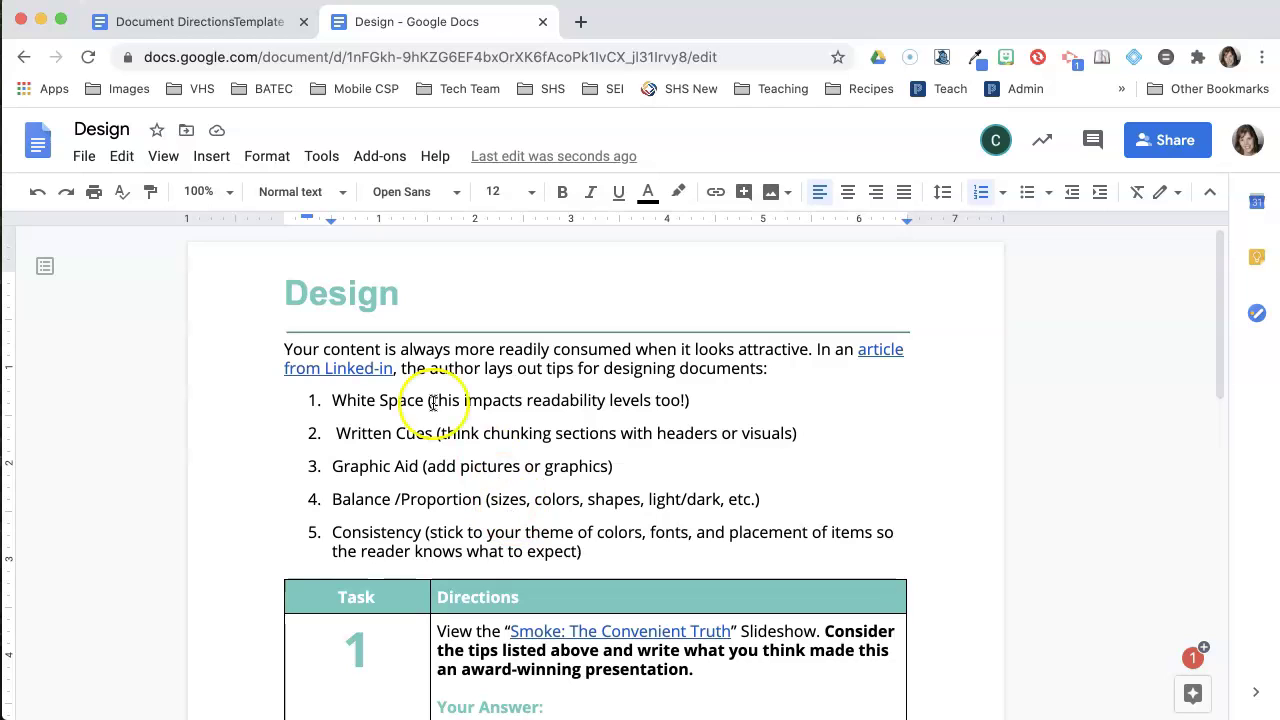
Switch to the Document DirectionsTemplate document and look over its full layout.
{"action": "left_click", "coordinate": [221, 27]}
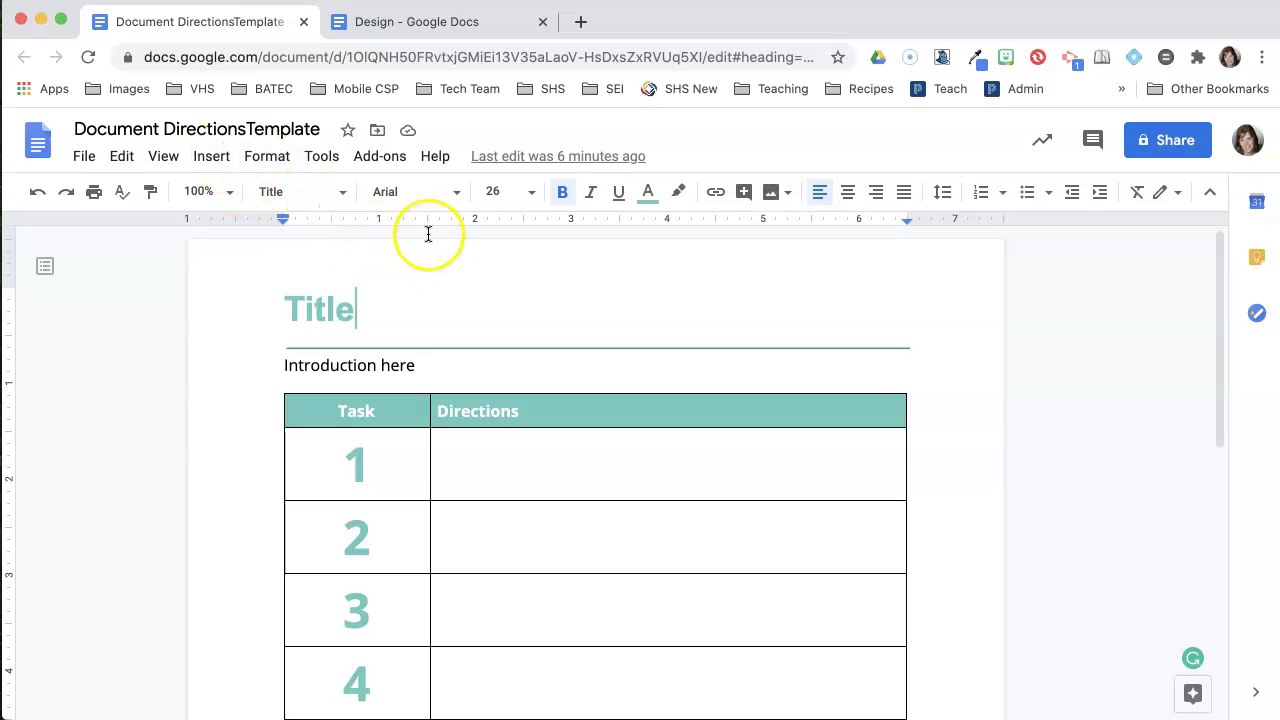
{"action": "scroll", "coordinate": [380, 563], "scroll_direction": "down", "scroll_amount": 10}
{"action": "scroll", "coordinate": [382, 563], "scroll_direction": "up", "scroll_amount": 5}
{"action": "scroll", "coordinate": [382, 563], "scroll_direction": "down", "scroll_amount": 5}
{"action": "scroll", "coordinate": [382, 563], "scroll_direction": "up", "scroll_amount": 10}
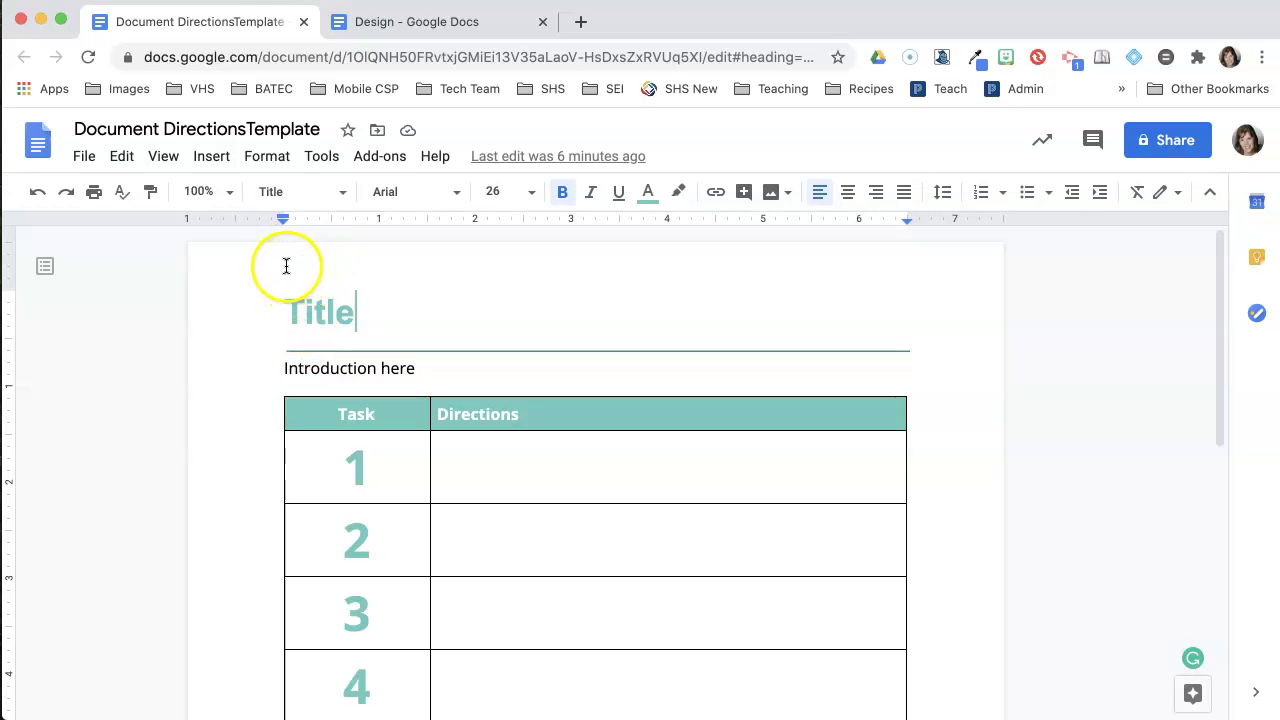
Review the template document's page setup, including its margins, and close the settings.
{"action": "left_click", "coordinate": [84, 156]}
{"action": "scroll", "coordinate": [129, 552], "scroll_direction": "down", "scroll_amount": 1}
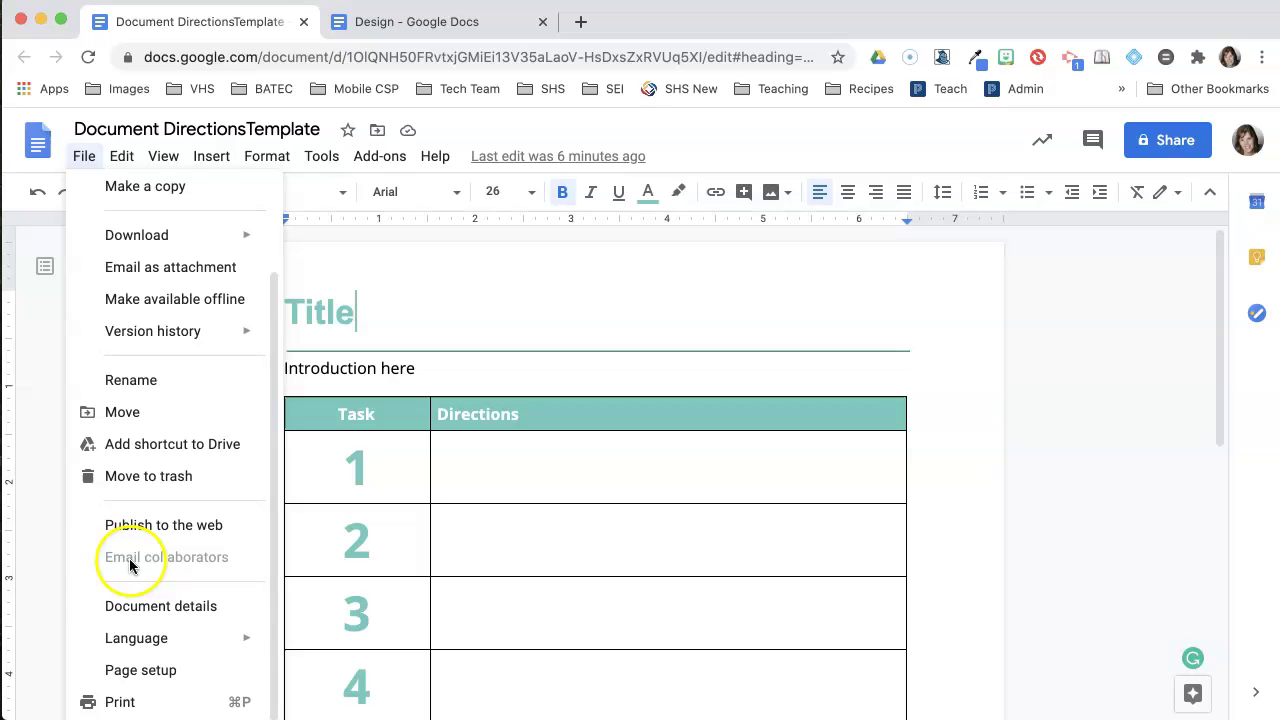
{"action": "left_click", "coordinate": [141, 670]}
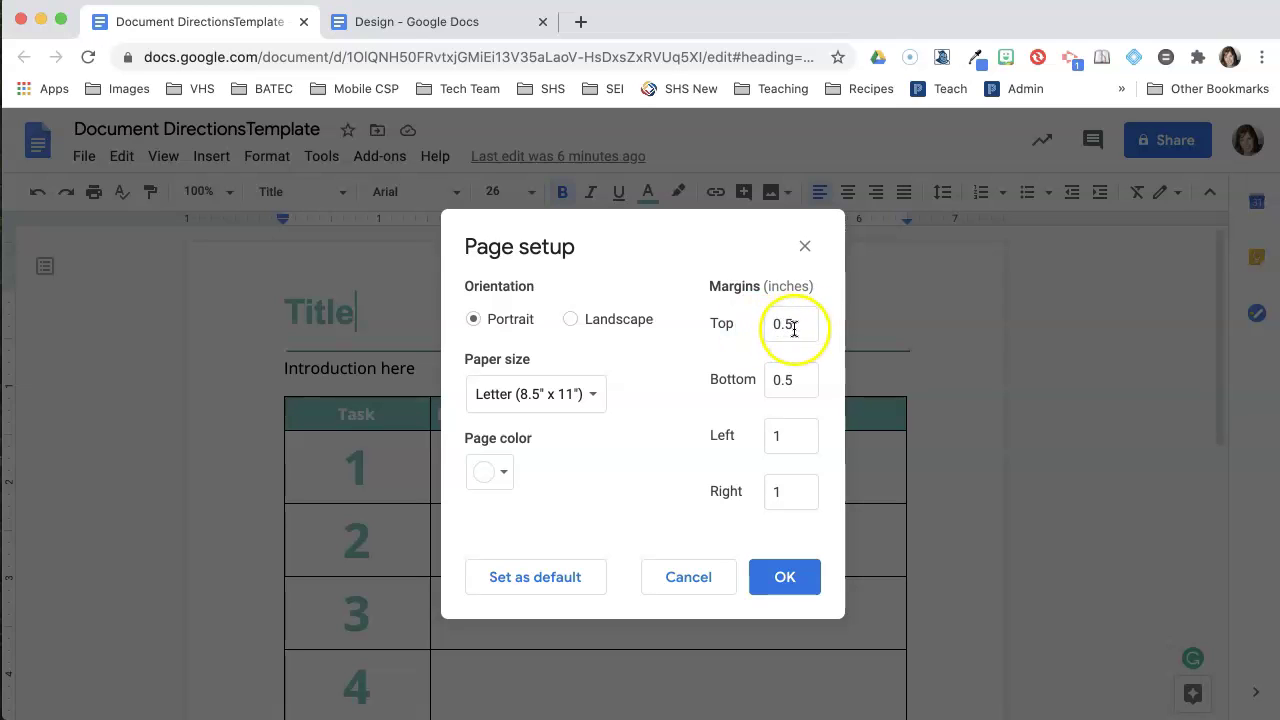
{"action": "left_click", "coordinate": [789, 578]}
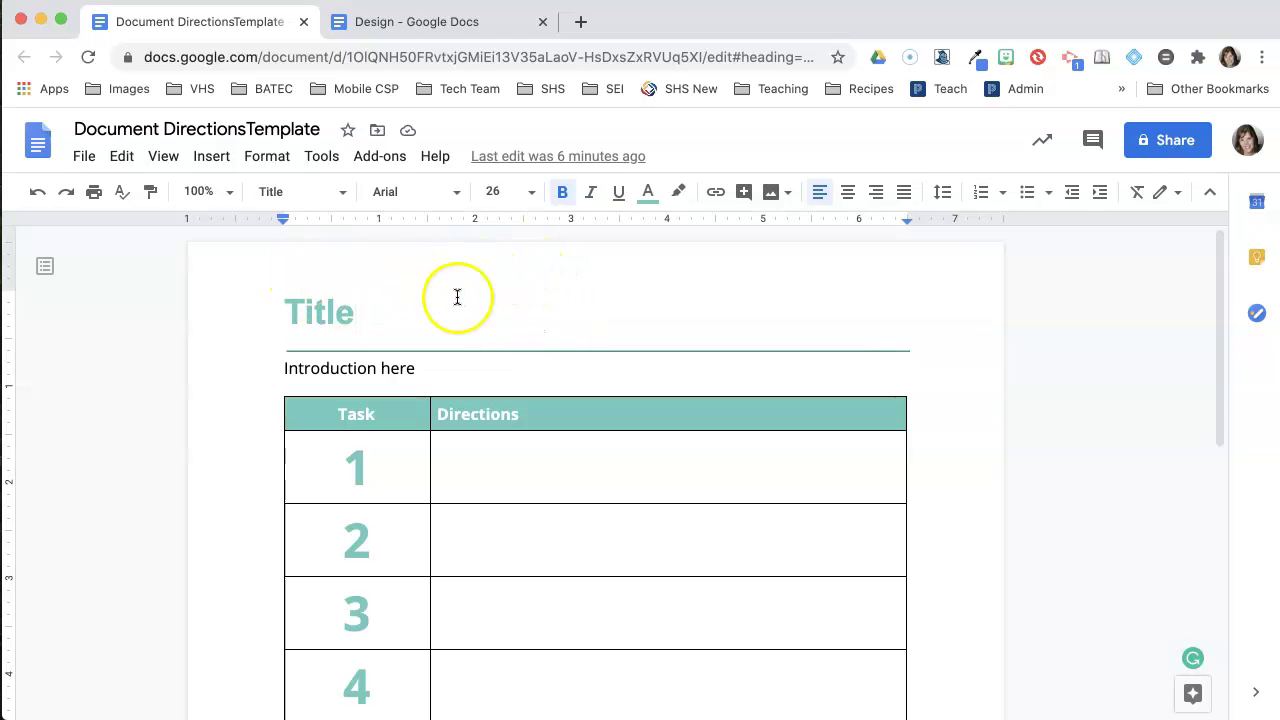
Check the text style and font of the introduction line and look through the task table below it.
{"action": "left_click", "coordinate": [330, 369]}
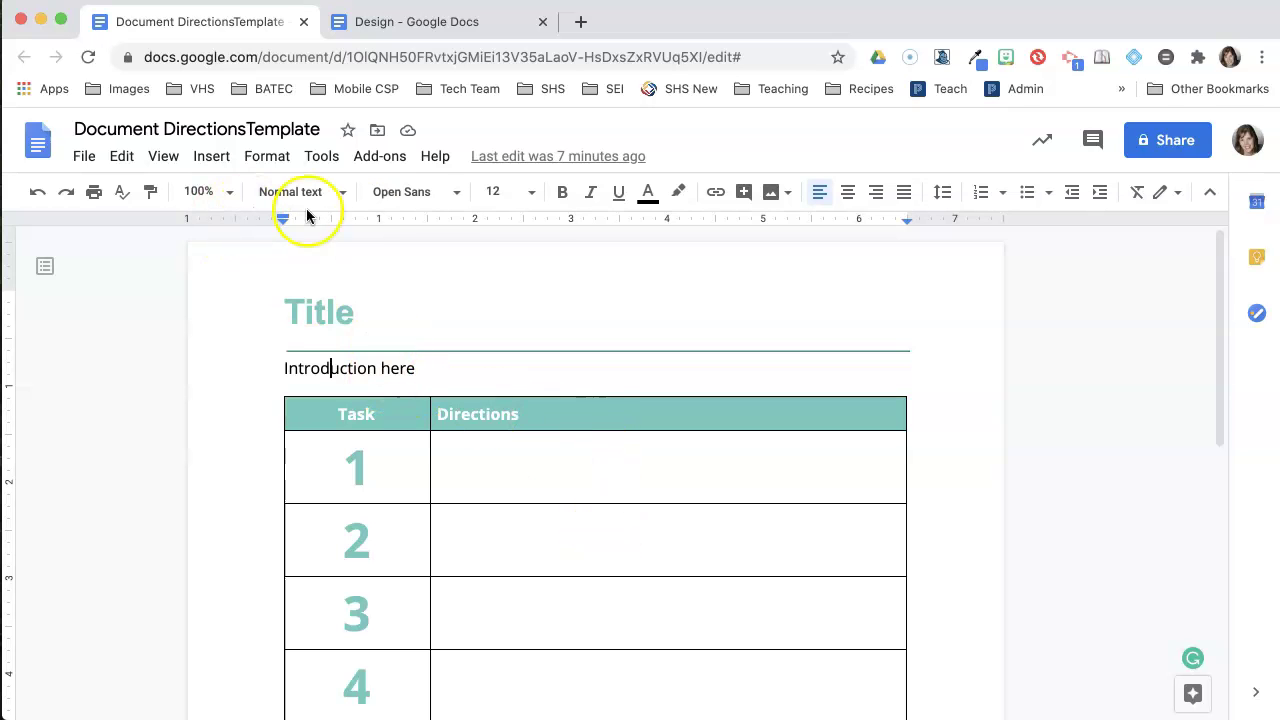
{"action": "scroll", "coordinate": [578, 457], "scroll_direction": "down", "scroll_amount": 2}
{"action": "scroll", "coordinate": [578, 457], "scroll_direction": "down", "scroll_amount": 1}
{"action": "scroll", "coordinate": [577, 457], "scroll_direction": "up", "scroll_amount": 2}
{"action": "scroll", "coordinate": [574, 459], "scroll_direction": "down", "scroll_amount": 3}
{"action": "scroll", "coordinate": [571, 460], "scroll_direction": "down", "scroll_amount": 3}
{"action": "scroll", "coordinate": [695, 400], "scroll_direction": "up", "scroll_amount": 7}
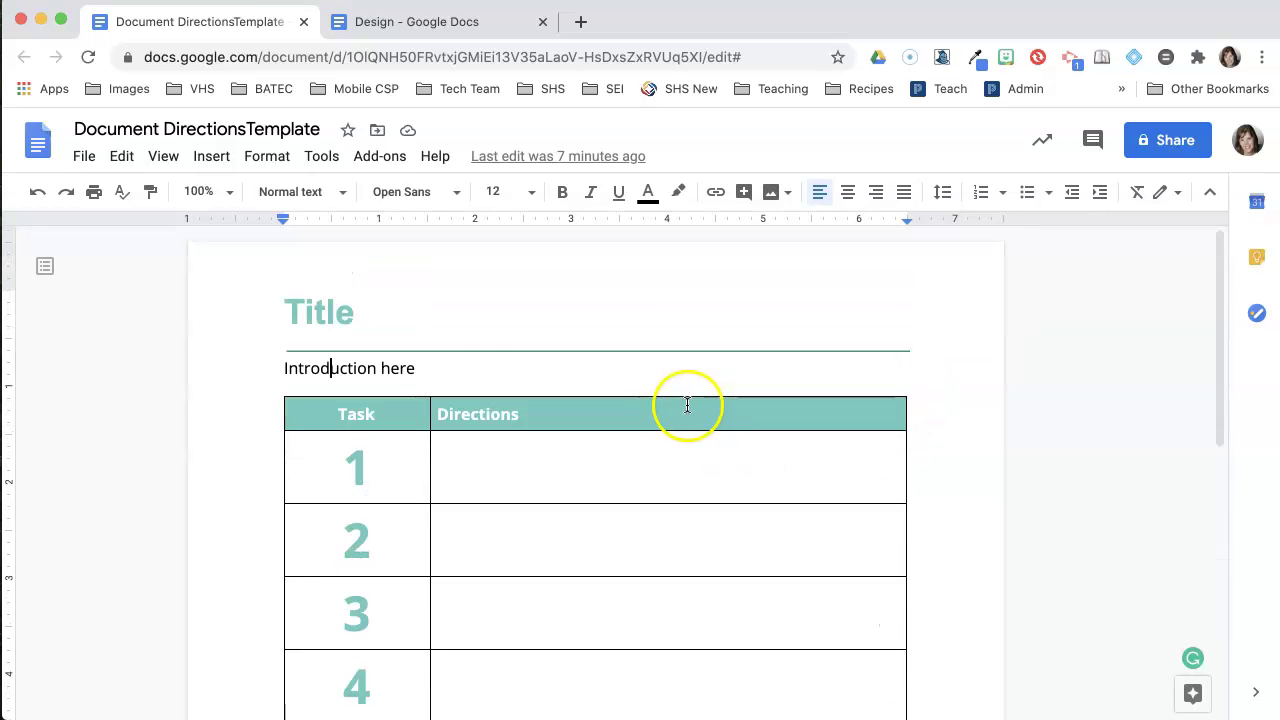
Open the Google Docs home page in a new browser tab and show the full template gallery.
{"action": "left_click", "coordinate": [581, 25]}
{"action": "left_click", "coordinate": [1180, 148]}
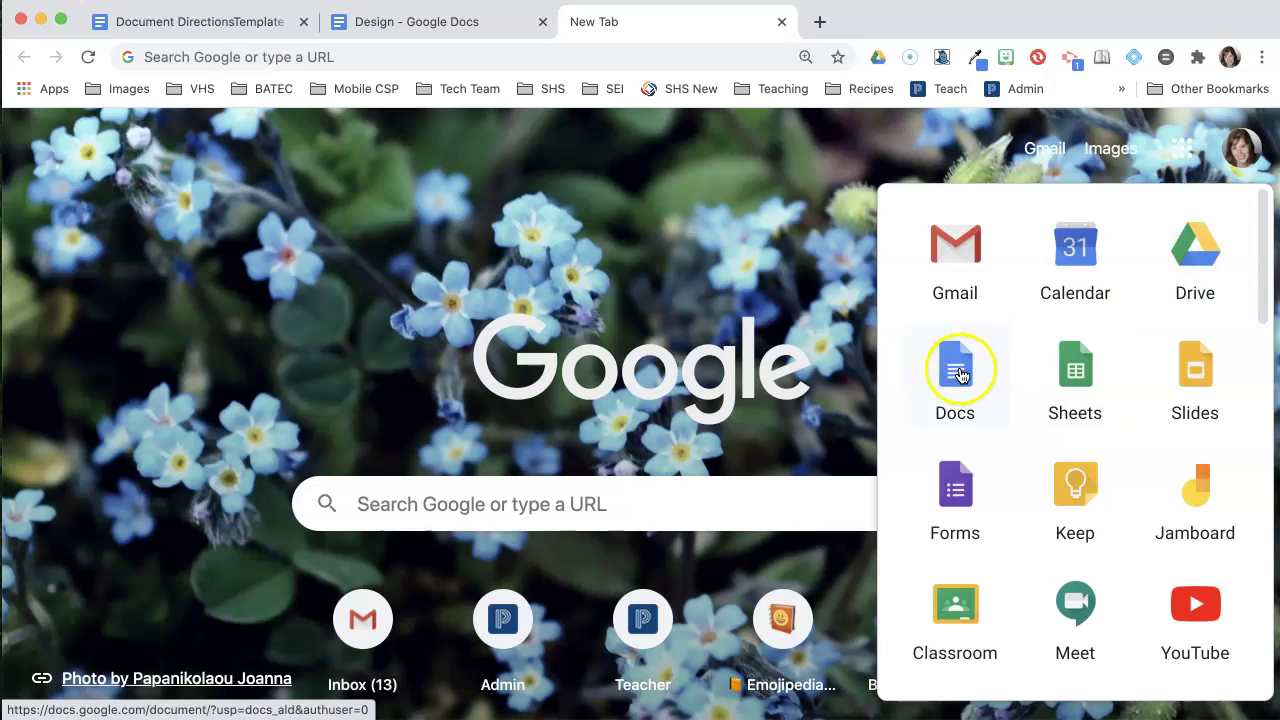
{"action": "left_click", "coordinate": [954, 366]}
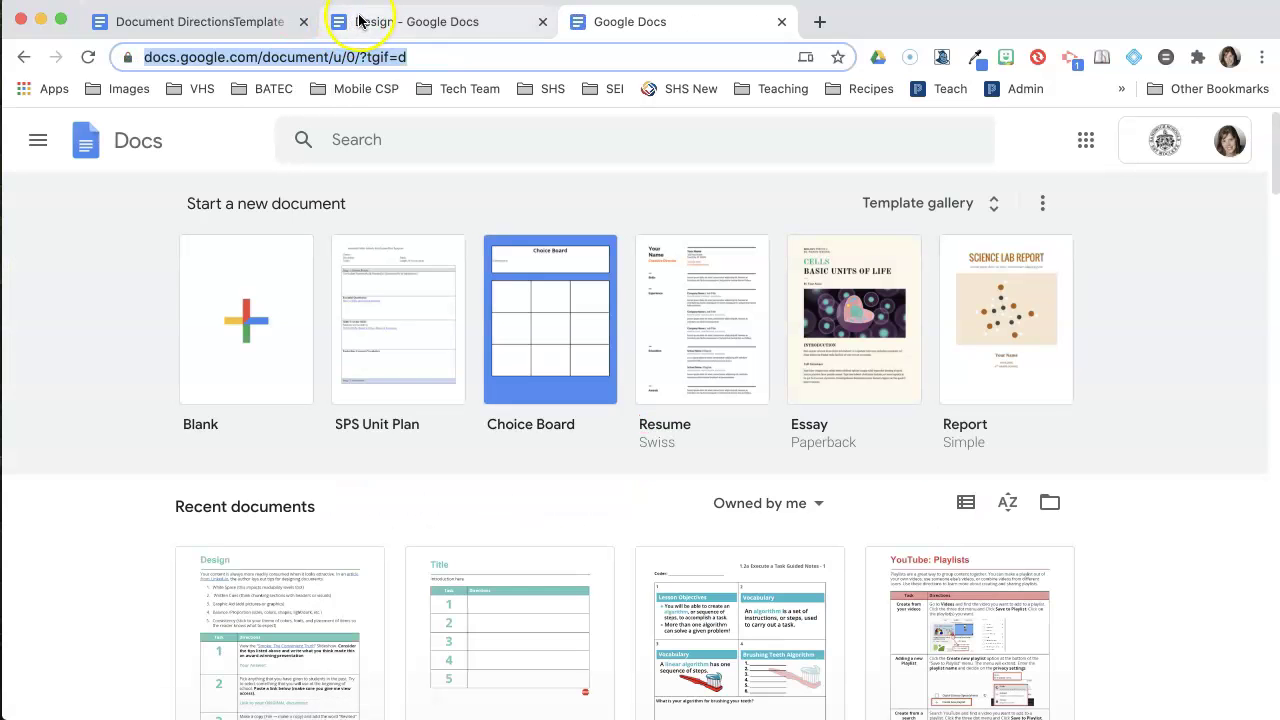
{"action": "left_click", "coordinate": [915, 204]}
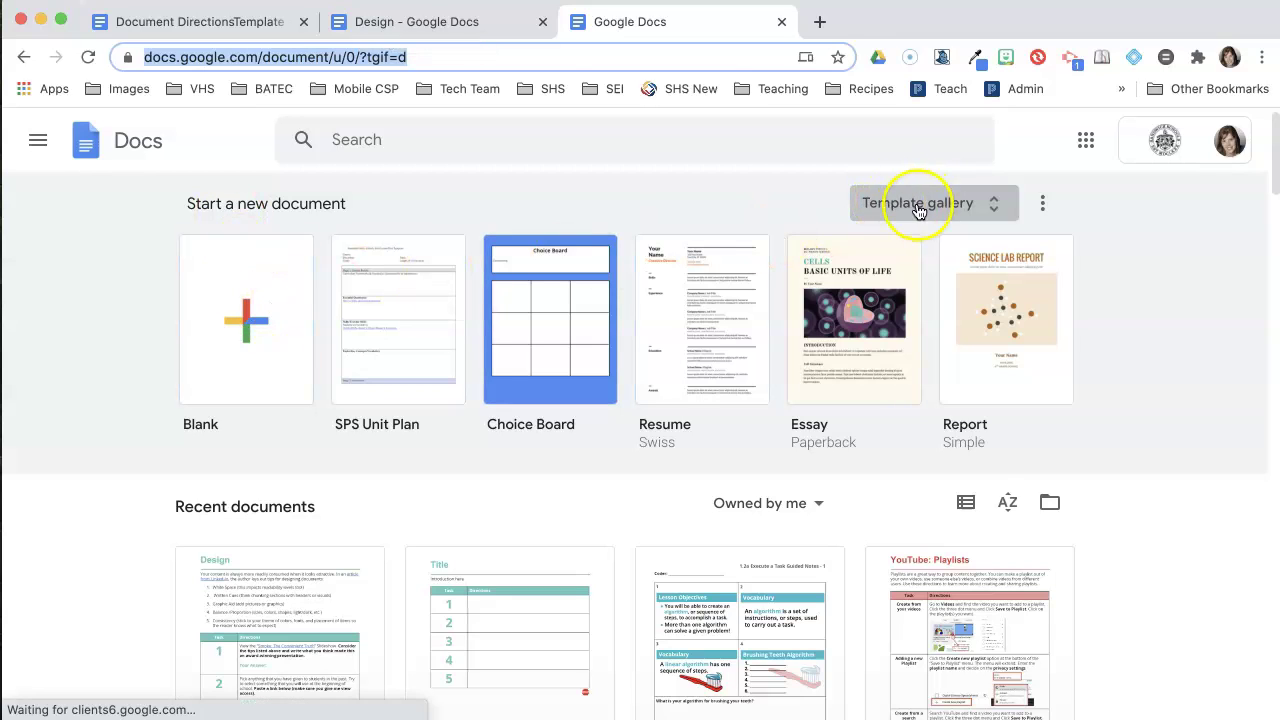
{"action": "left_click", "coordinate": [1043, 203]}
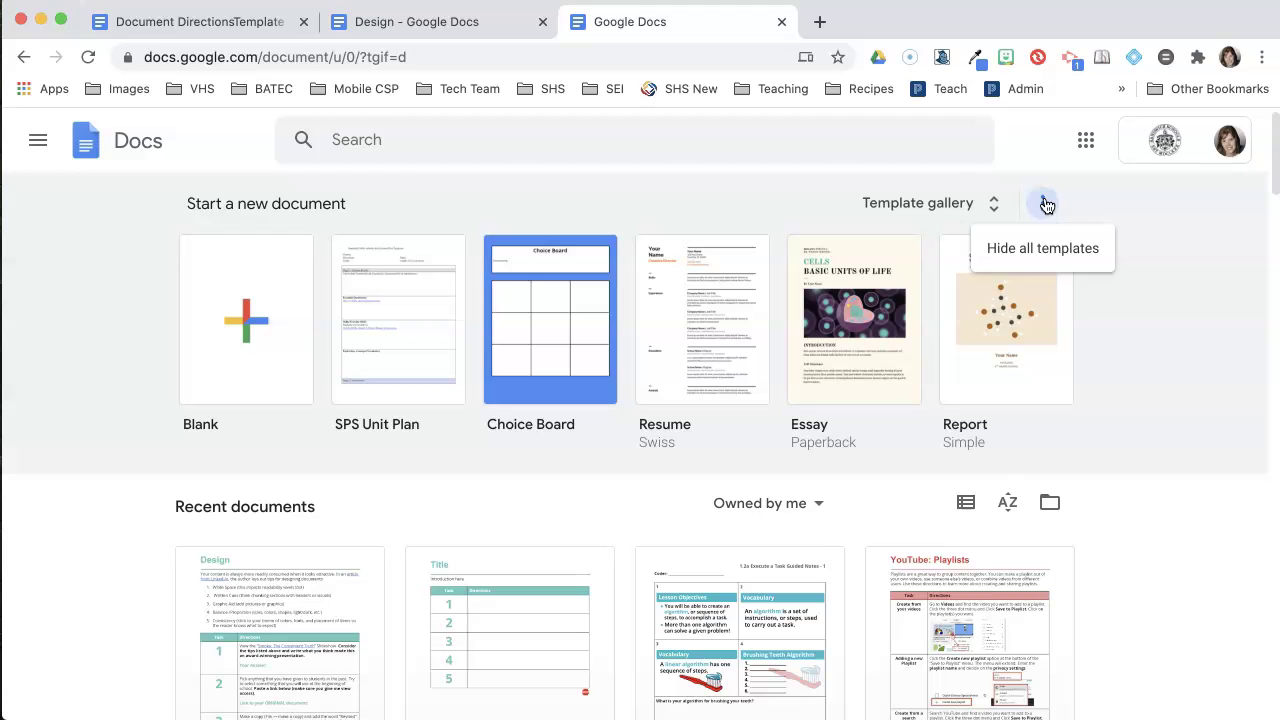
{"action": "left_click", "coordinate": [940, 202]}
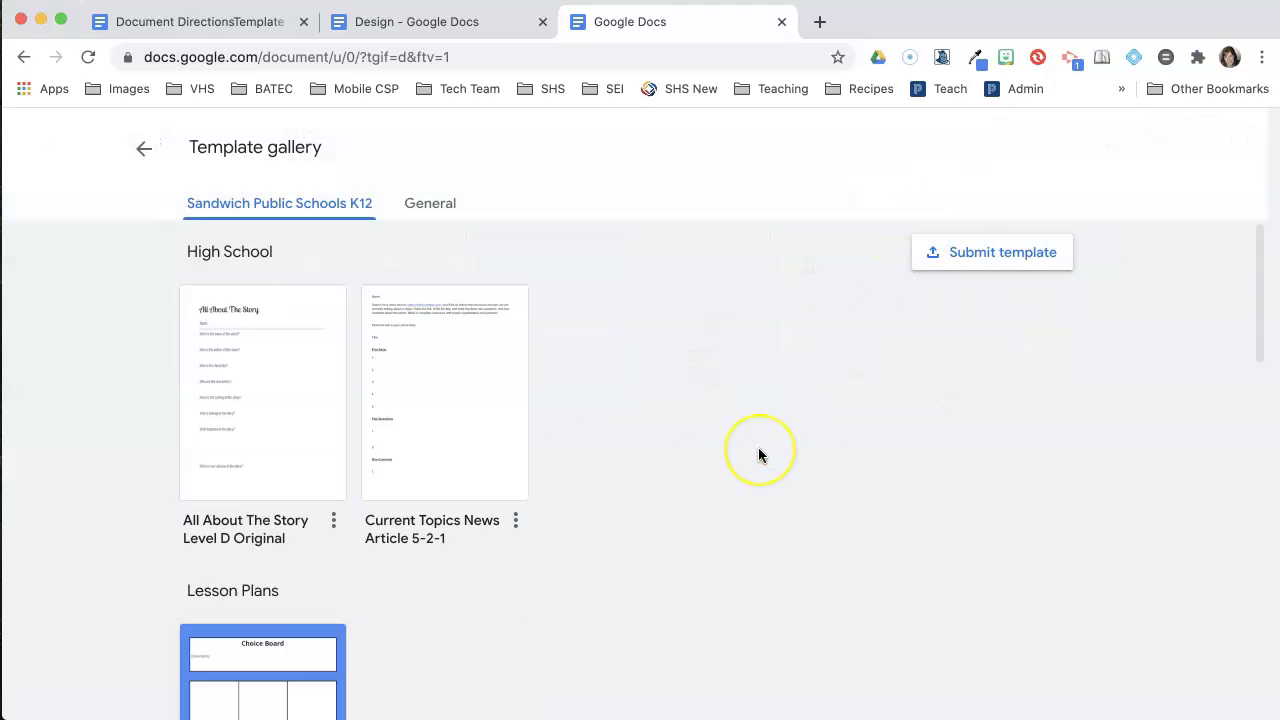
Start submitting a template to the Sandwich Public Schools K12 gallery, using a copy of the file instead of the original.
{"action": "scroll", "coordinate": [760, 452], "scroll_direction": "down", "scroll_amount": 3}
{"action": "scroll", "coordinate": [758, 453], "scroll_direction": "down", "scroll_amount": 2}
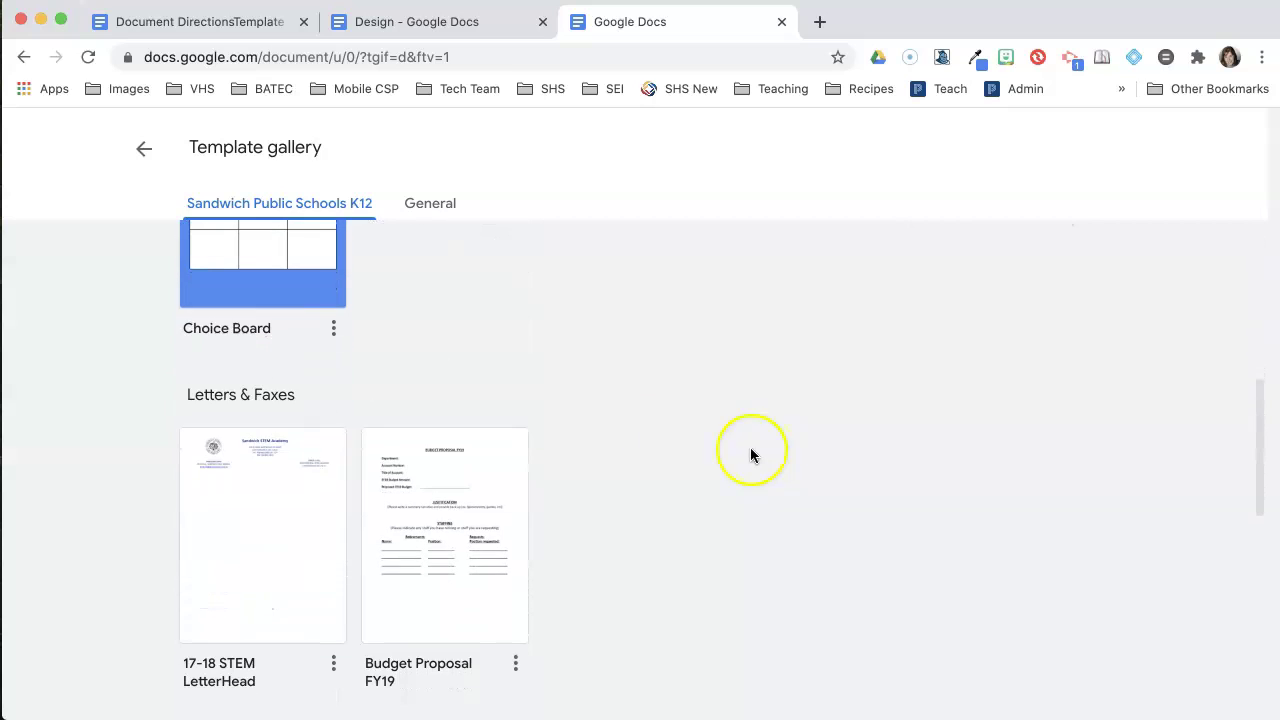
{"action": "scroll", "coordinate": [224, 278], "scroll_direction": "up", "scroll_amount": 2}
{"action": "scroll", "coordinate": [226, 286], "scroll_direction": "up", "scroll_amount": 1}
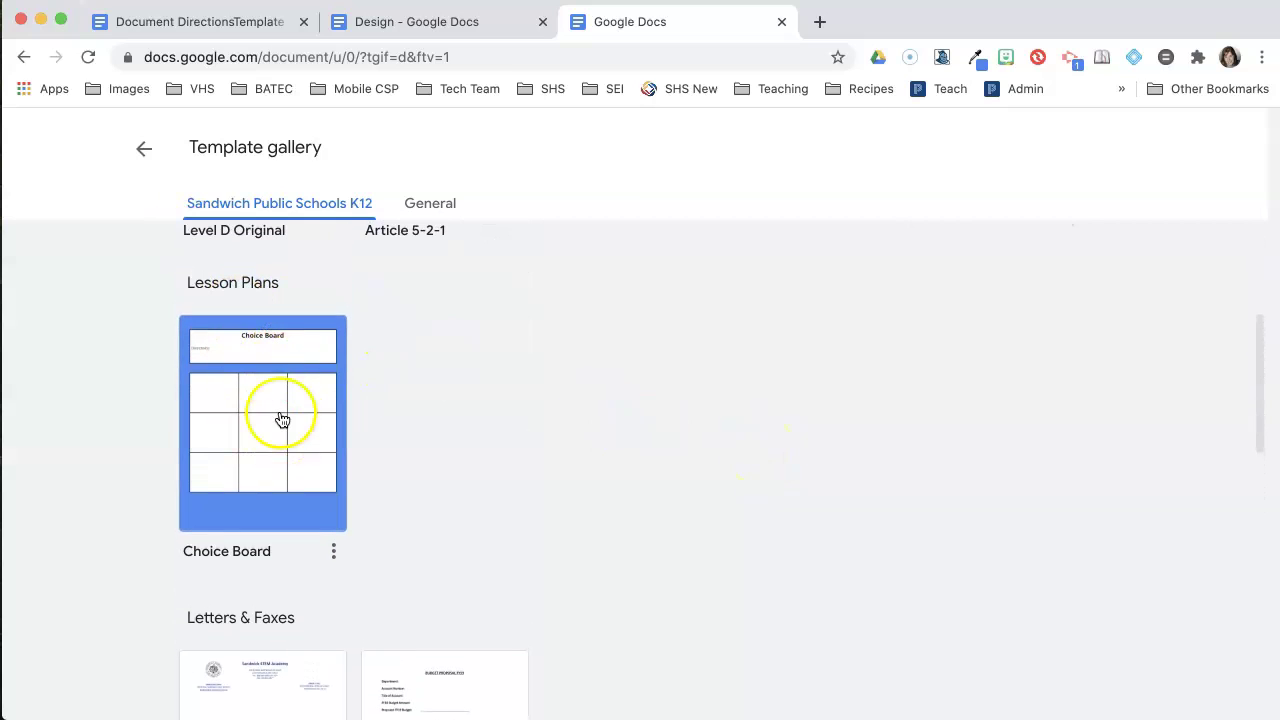
{"action": "scroll", "coordinate": [266, 437], "scroll_direction": "up", "scroll_amount": 3}
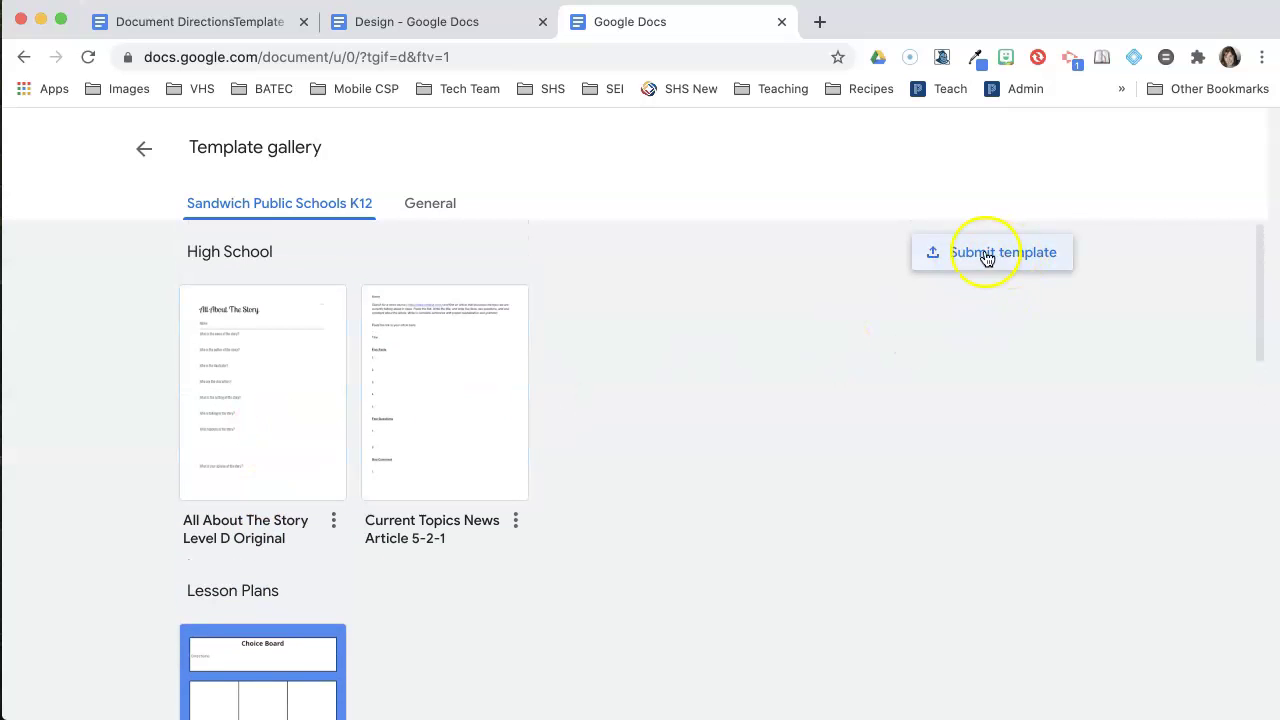
{"action": "left_click", "coordinate": [990, 260]}
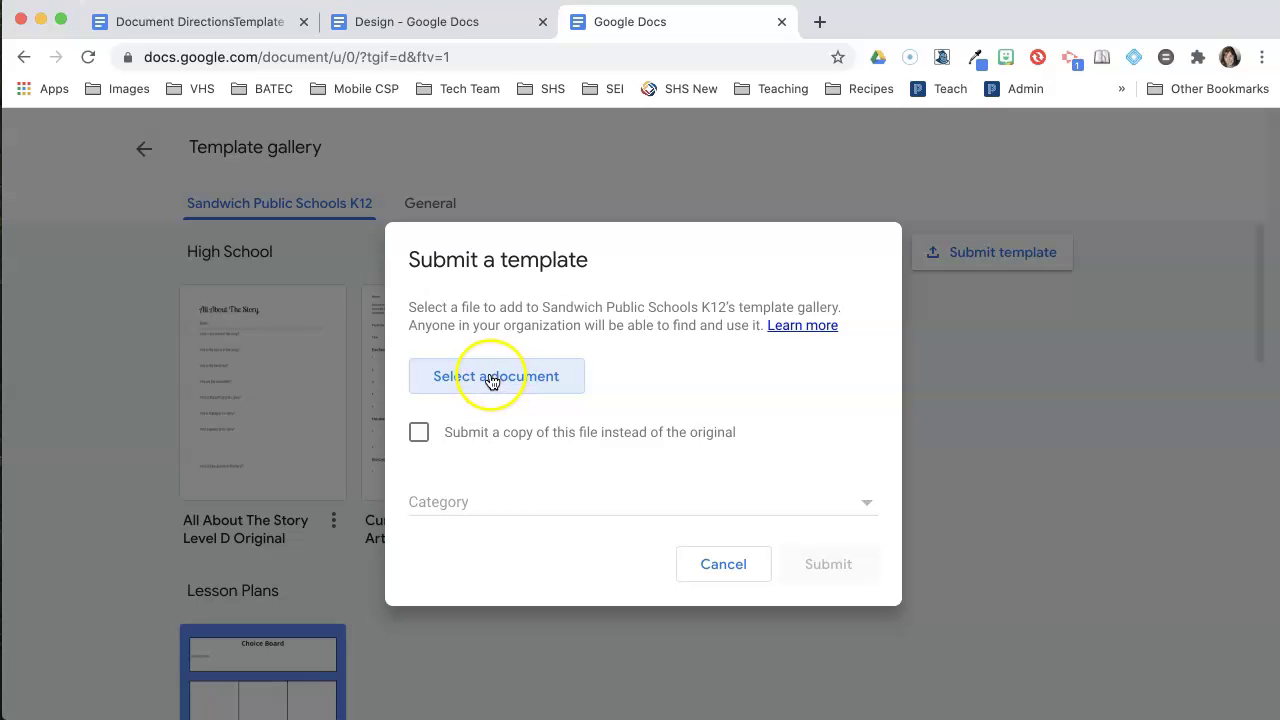
{"action": "left_click", "coordinate": [416, 433]}
Choose Document DirectionsTemplate from the recent documents as the file to submit.
{"action": "left_click", "coordinate": [489, 350]}
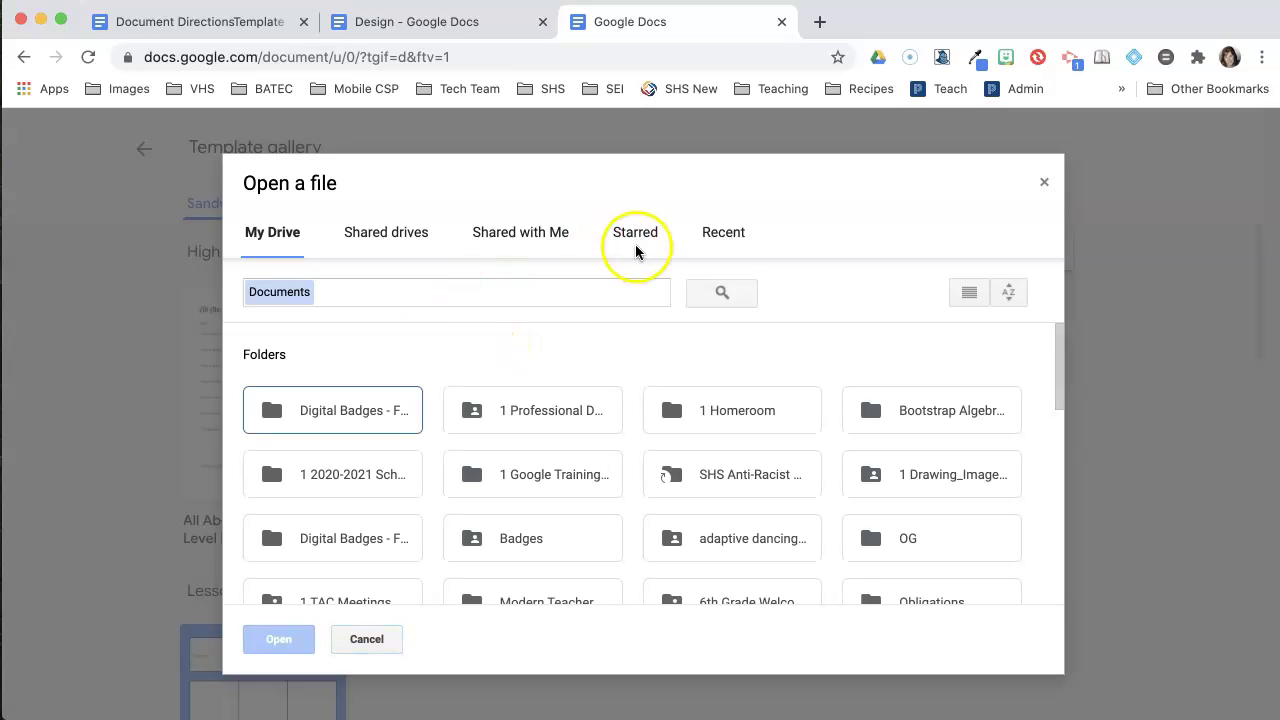
{"action": "left_click", "coordinate": [725, 240]}
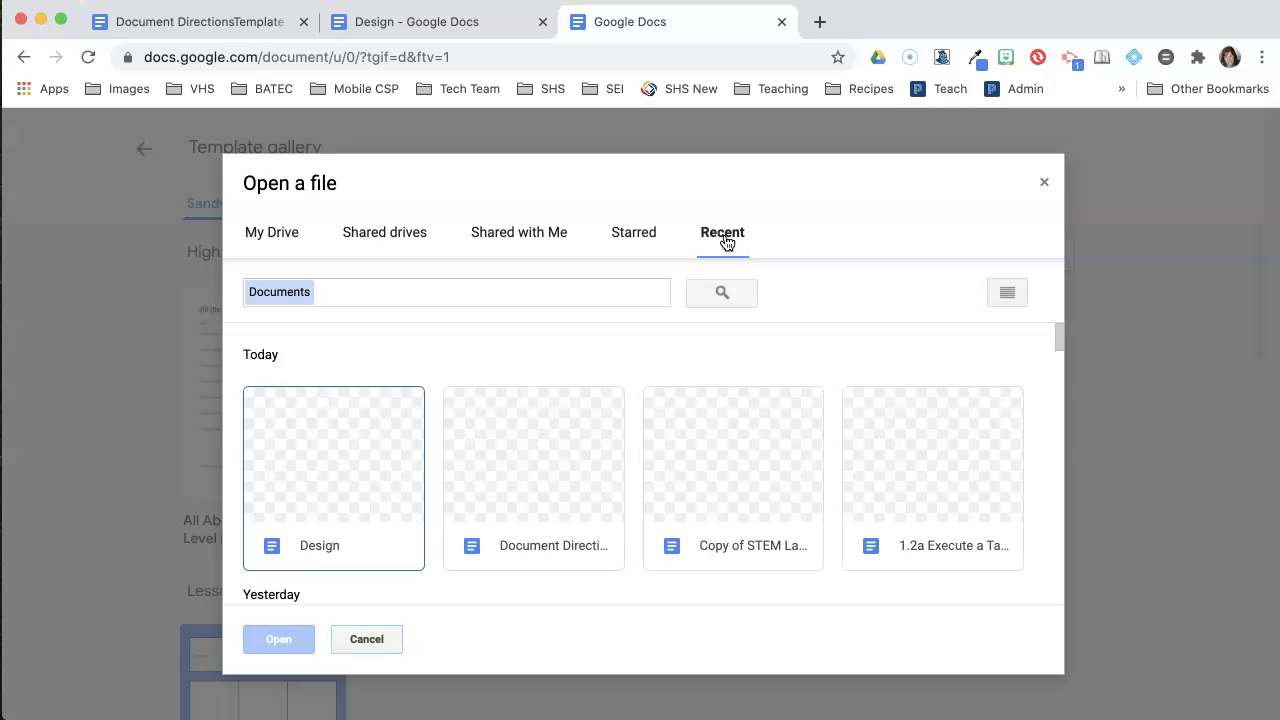
{"action": "left_click", "coordinate": [497, 465]}
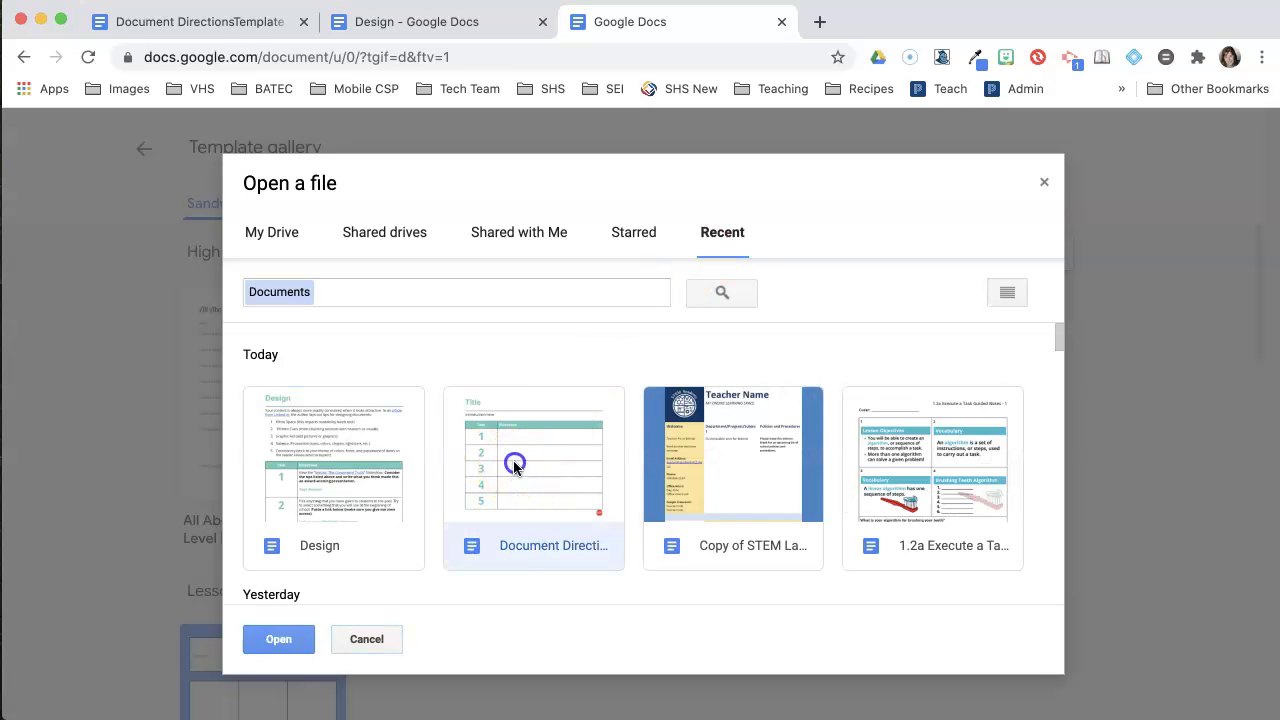
{"action": "left_click", "coordinate": [279, 639]}
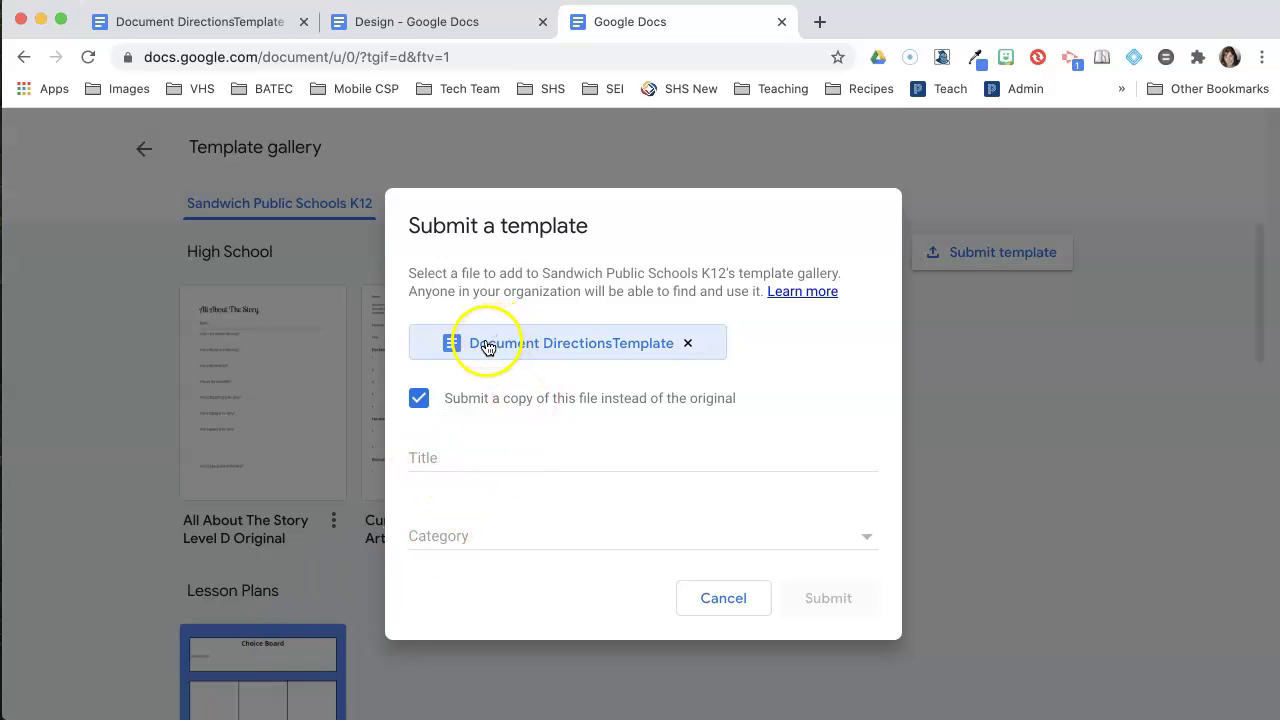
Title the submission "Template for Directions", assign it to the Presentation Designs category and submit it.
{"action": "left_click", "coordinate": [447, 455]}
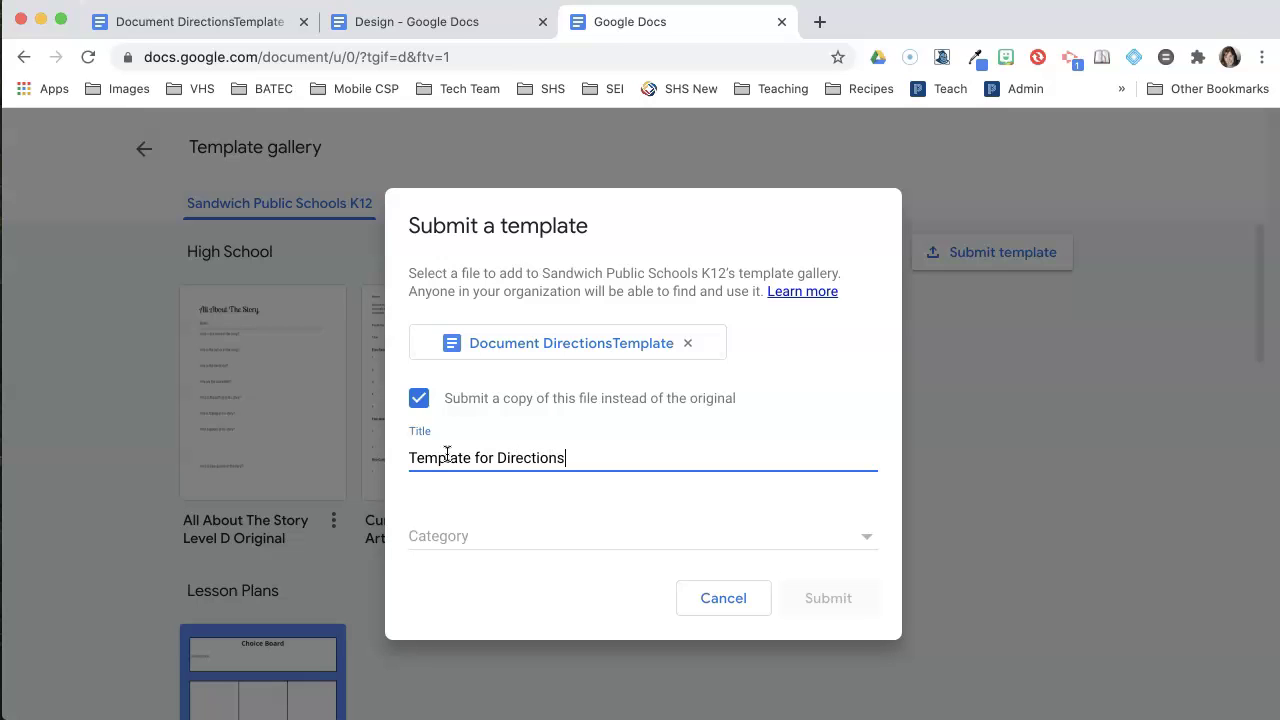
{"action": "key", "text": "Tab"}
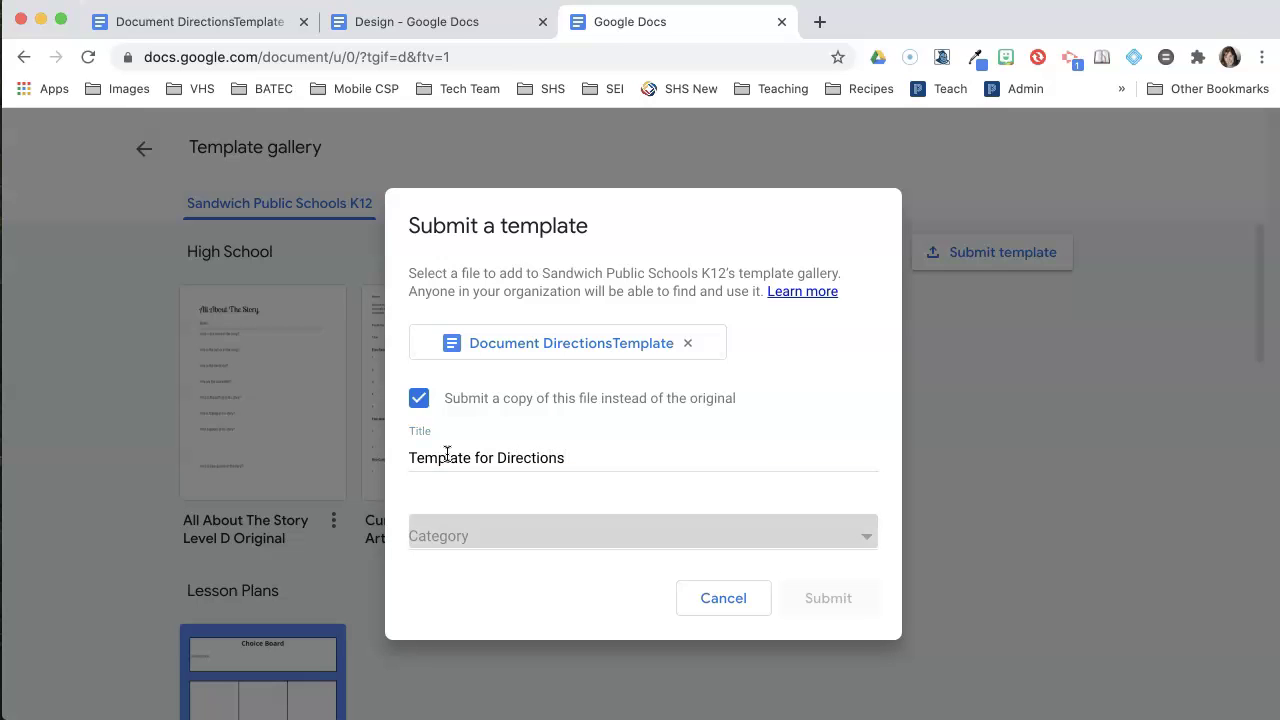
{"action": "left_click", "coordinate": [857, 531]}
{"action": "scroll", "coordinate": [803, 603], "scroll_direction": "down", "scroll_amount": 3}
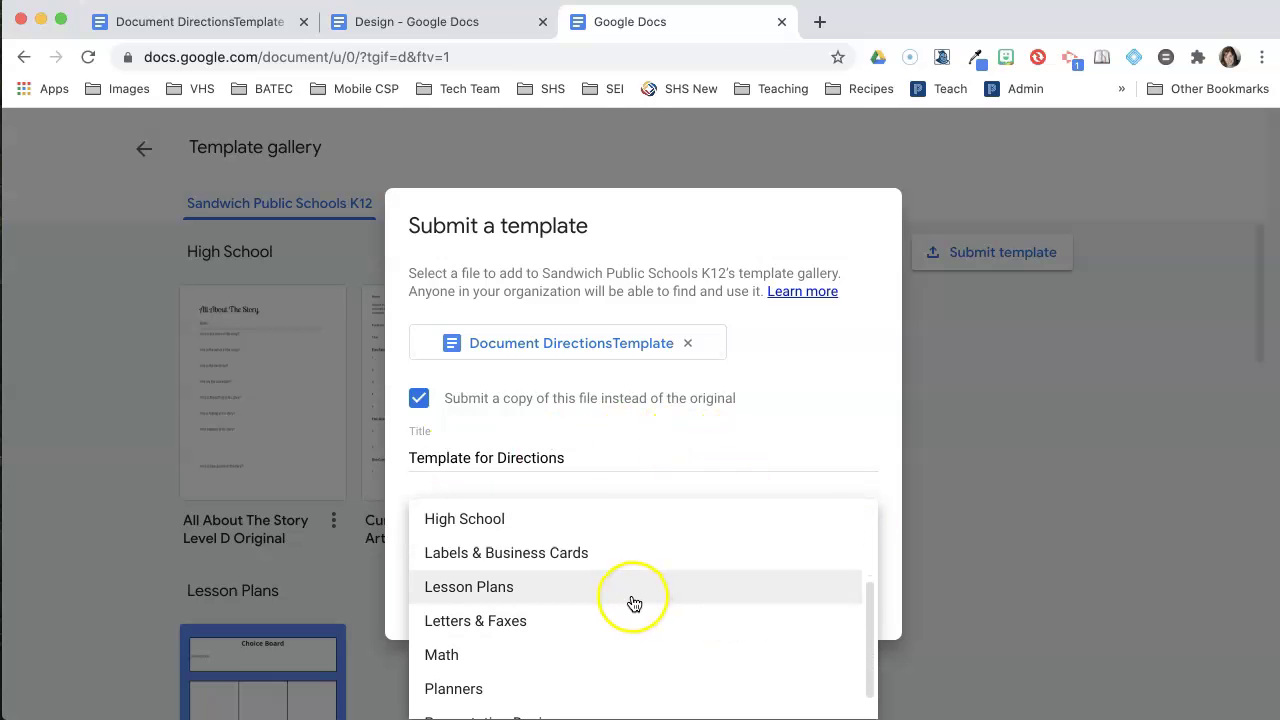
{"action": "scroll", "coordinate": [632, 603], "scroll_direction": "down", "scroll_amount": 1}
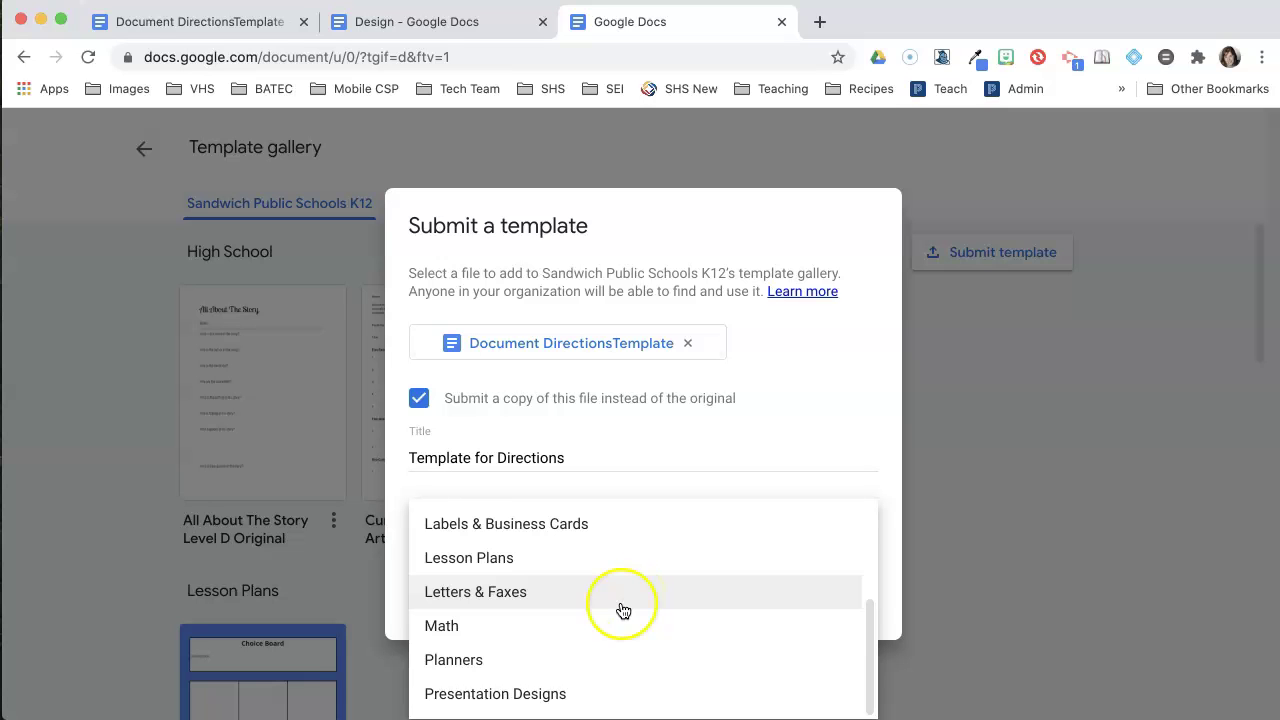
{"action": "scroll", "coordinate": [621, 608], "scroll_direction": "up", "scroll_amount": 4}
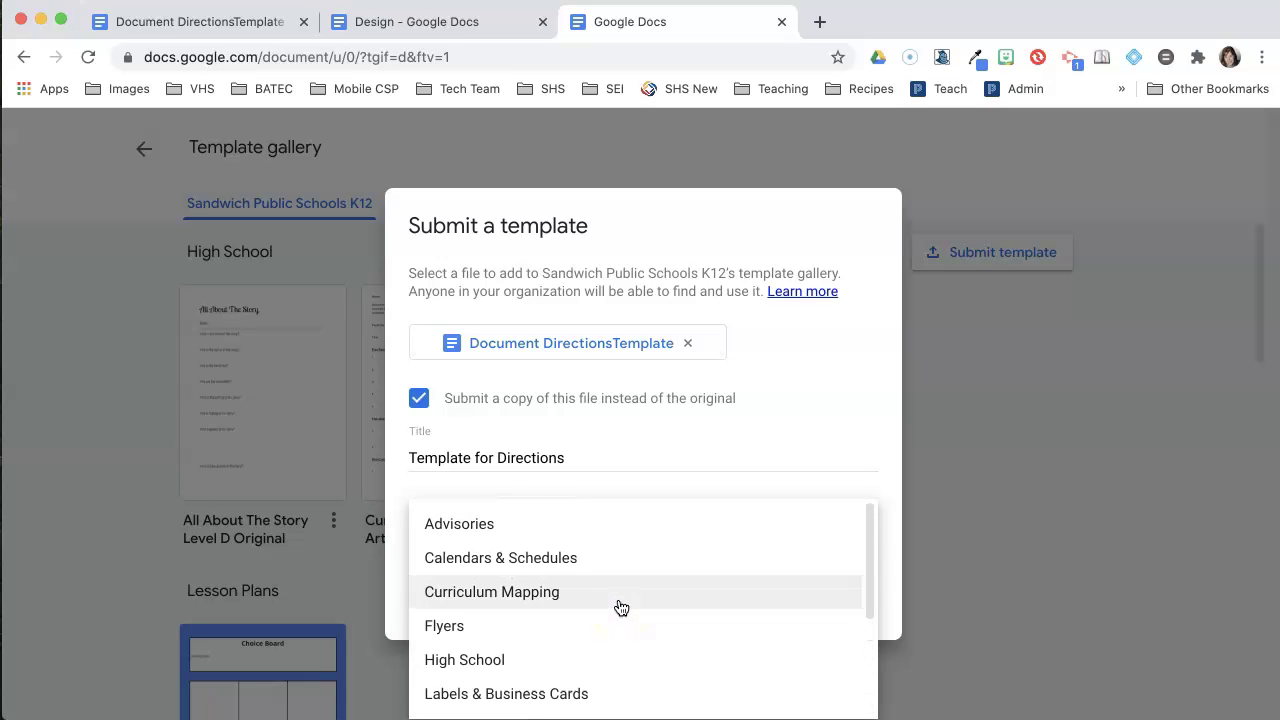
{"action": "left_click", "coordinate": [823, 594]}
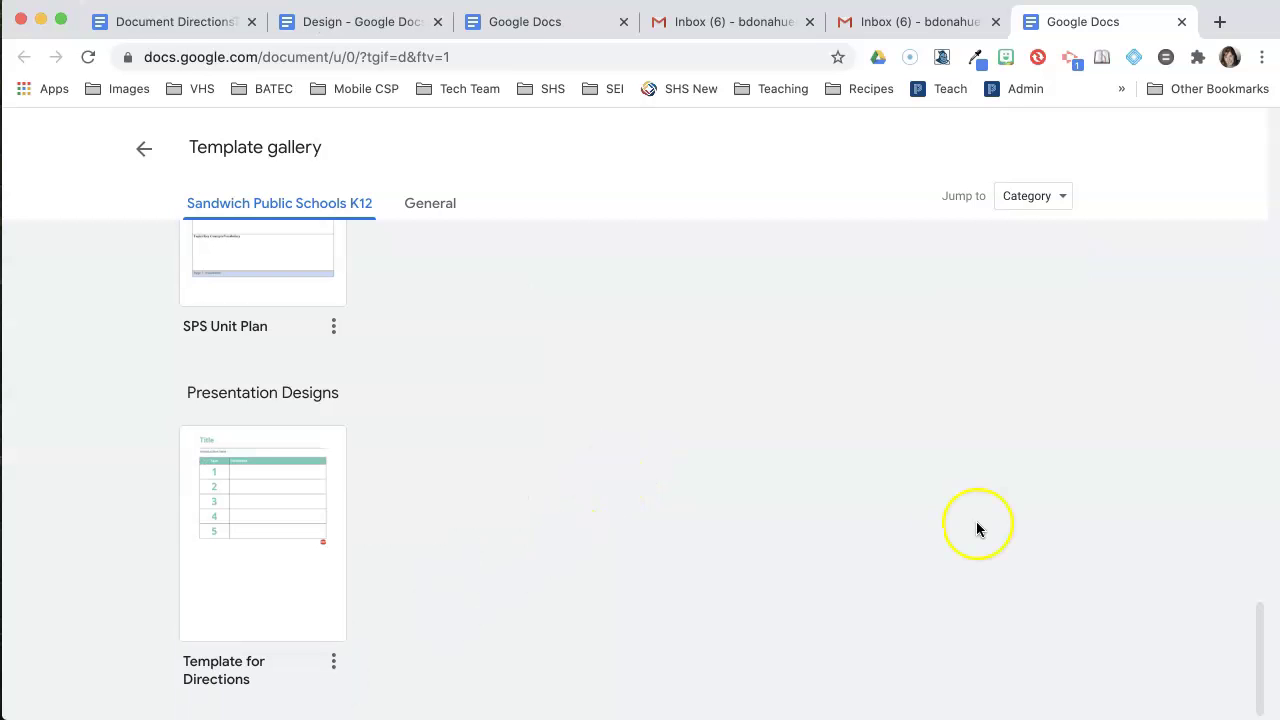
Look through the organization's Docs template gallery and locate the submitted template under Presentation Designs.
{"action": "scroll", "coordinate": [906, 531], "scroll_direction": "up", "scroll_amount": 3}
{"action": "scroll", "coordinate": [905, 531], "scroll_direction": "down", "scroll_amount": 3}
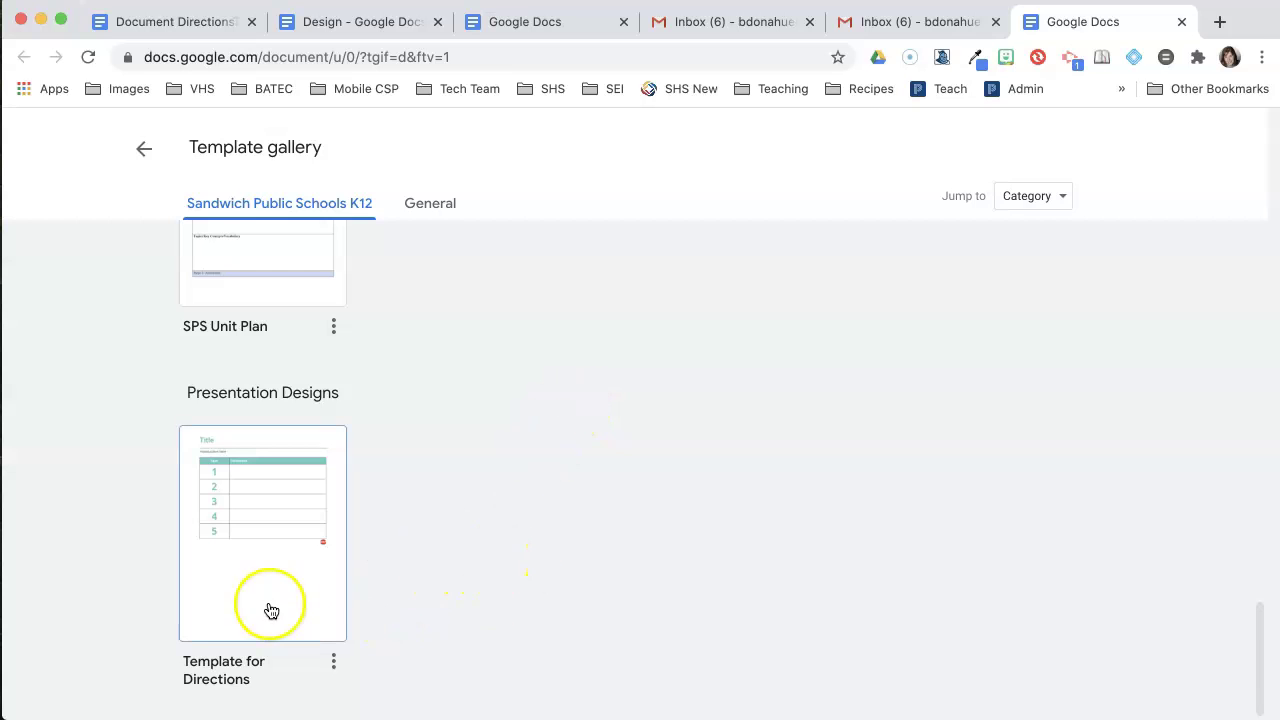
{"action": "scroll", "coordinate": [578, 568], "scroll_direction": "up", "scroll_amount": 2}
{"action": "scroll", "coordinate": [574, 565], "scroll_direction": "up", "scroll_amount": 10}
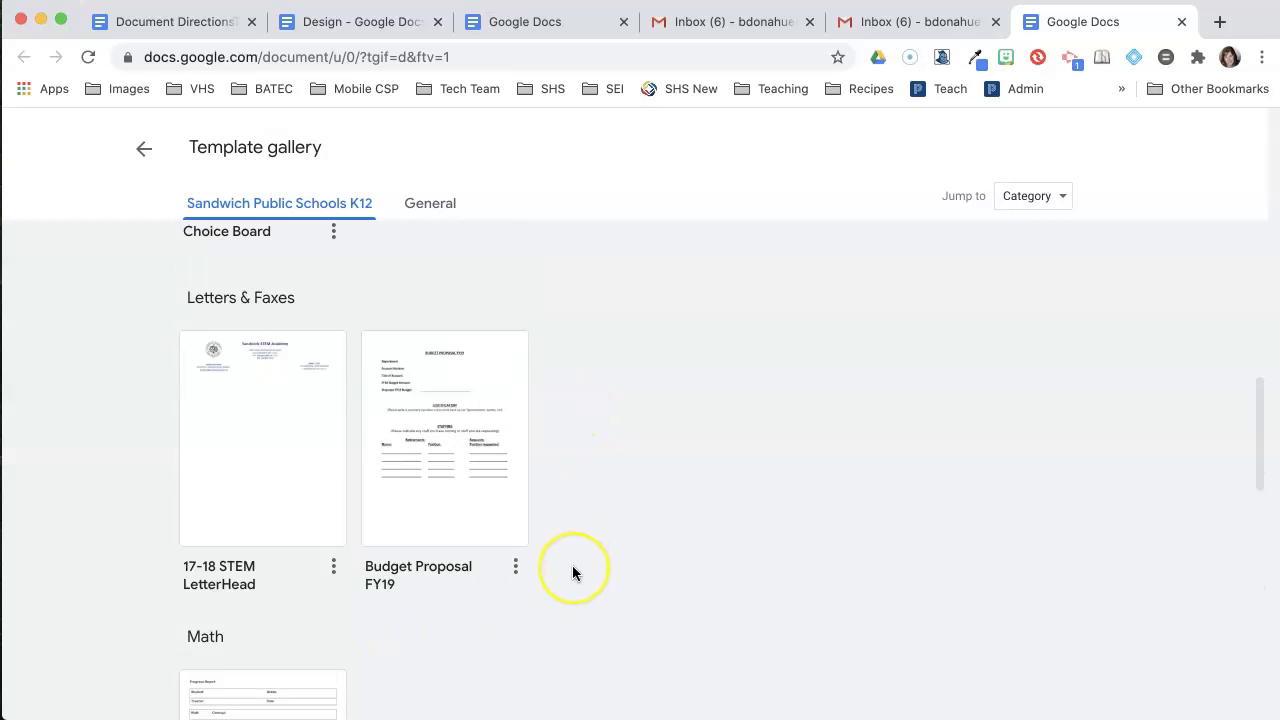
{"action": "scroll", "coordinate": [556, 568], "scroll_direction": "down", "scroll_amount": 10}
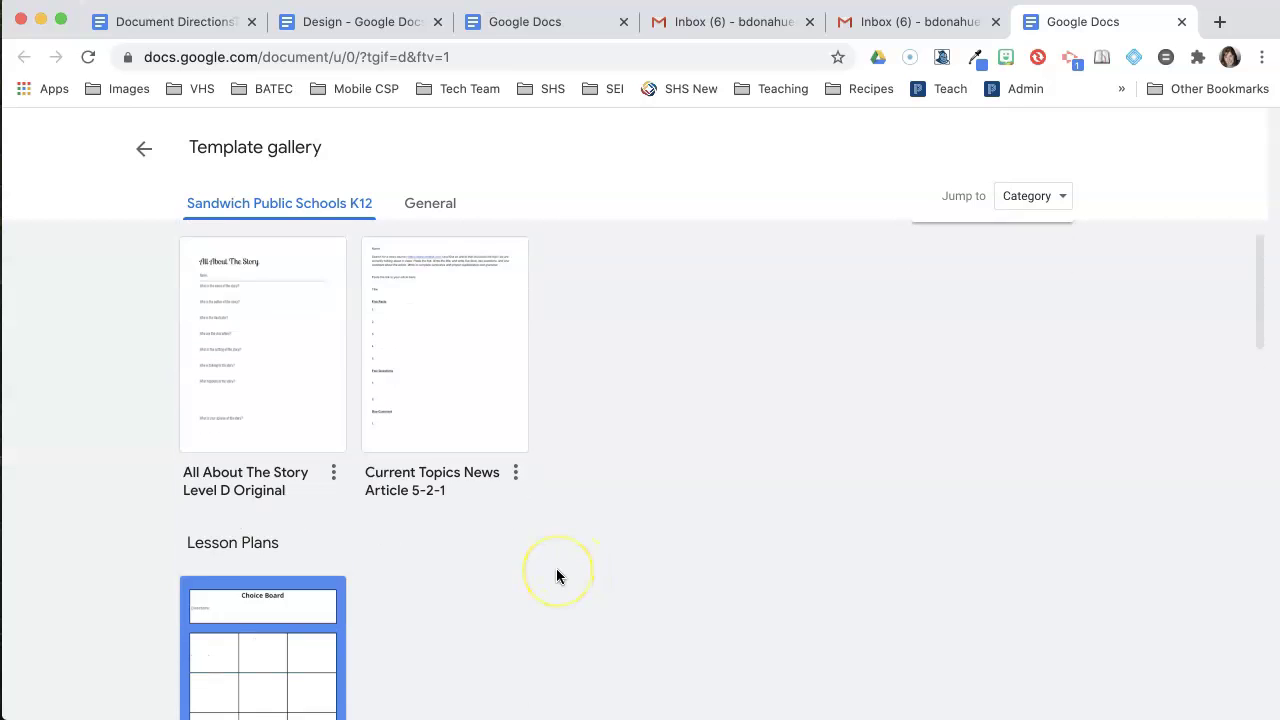
{"action": "scroll", "coordinate": [558, 573], "scroll_direction": "down", "scroll_amount": 3}
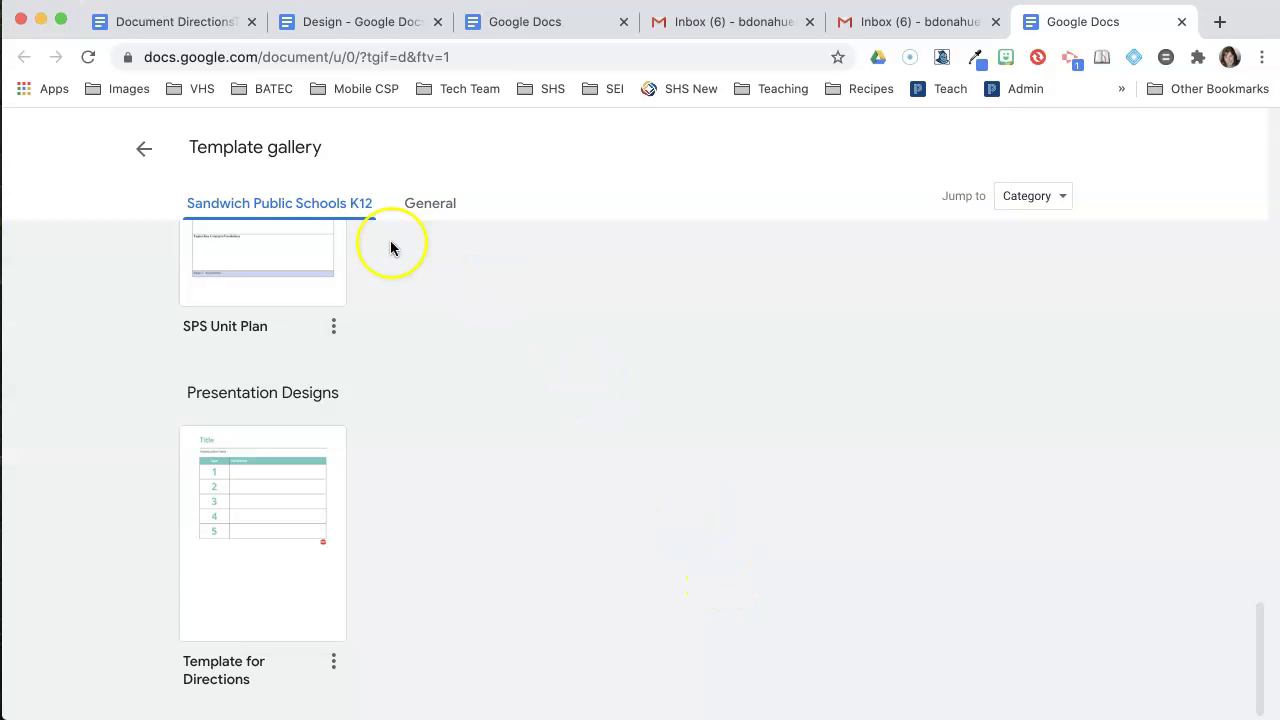
Leave the Docs template gallery, switch to Google Slides and browse the organization's presentation templates there.
{"action": "left_click", "coordinate": [153, 152]}
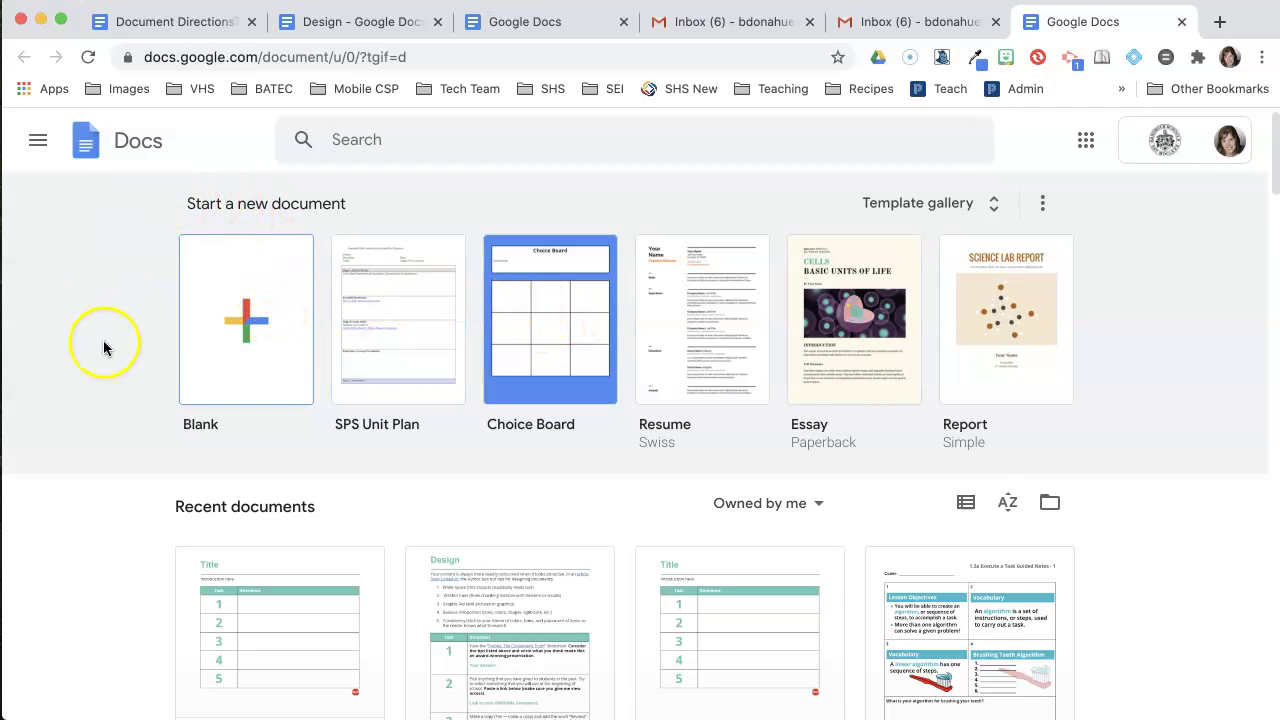
{"action": "left_click", "coordinate": [1080, 143]}
{"action": "left_click", "coordinate": [1203, 323]}
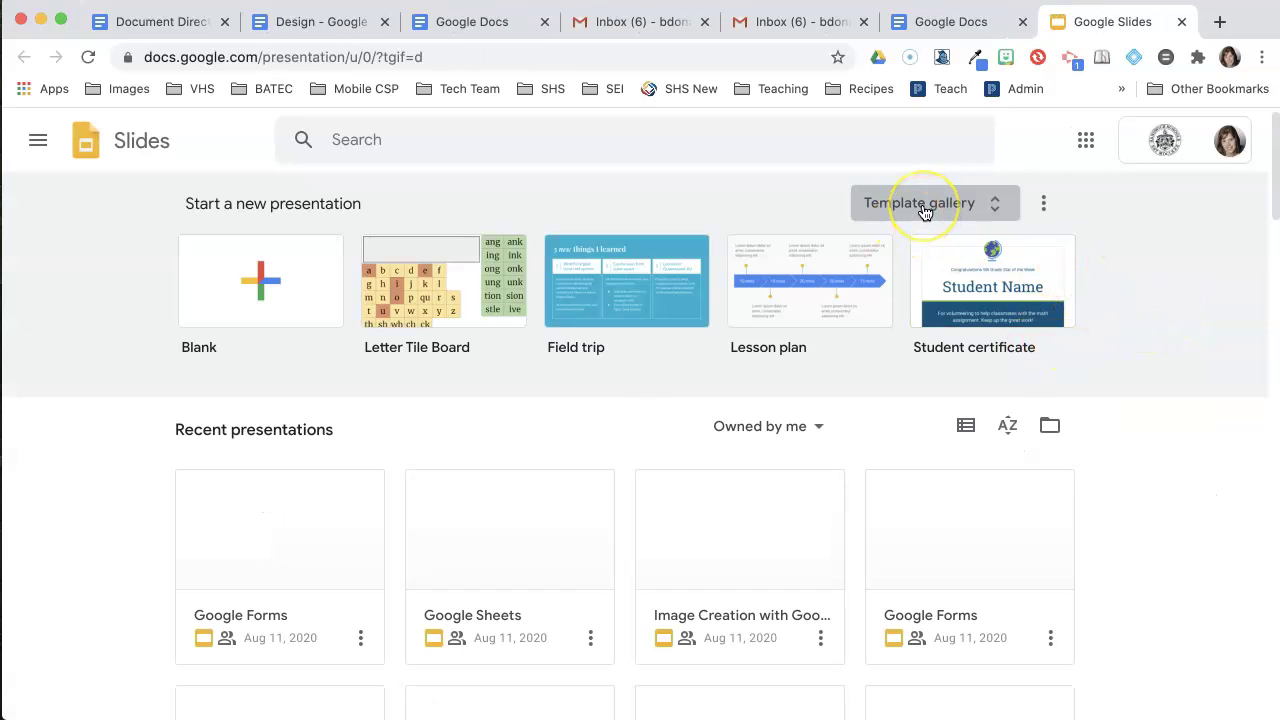
{"action": "left_click", "coordinate": [925, 205]}
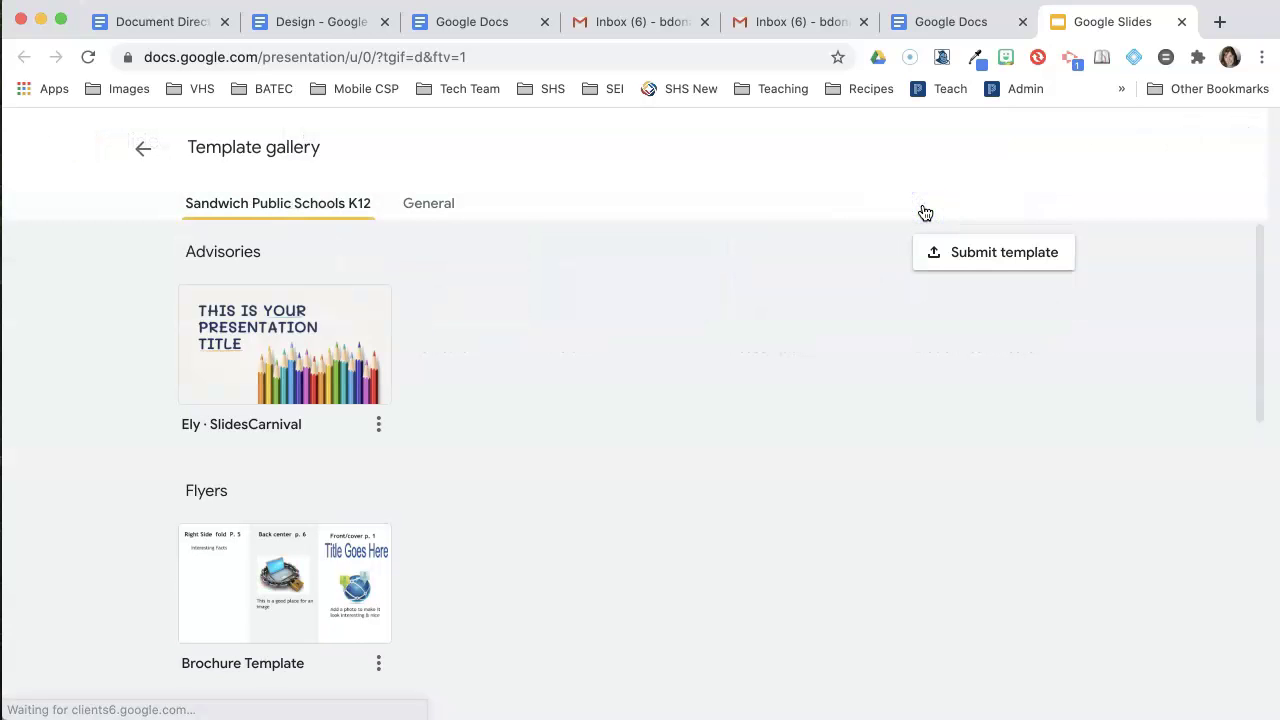
{"action": "scroll", "coordinate": [727, 478], "scroll_direction": "down", "scroll_amount": 2}
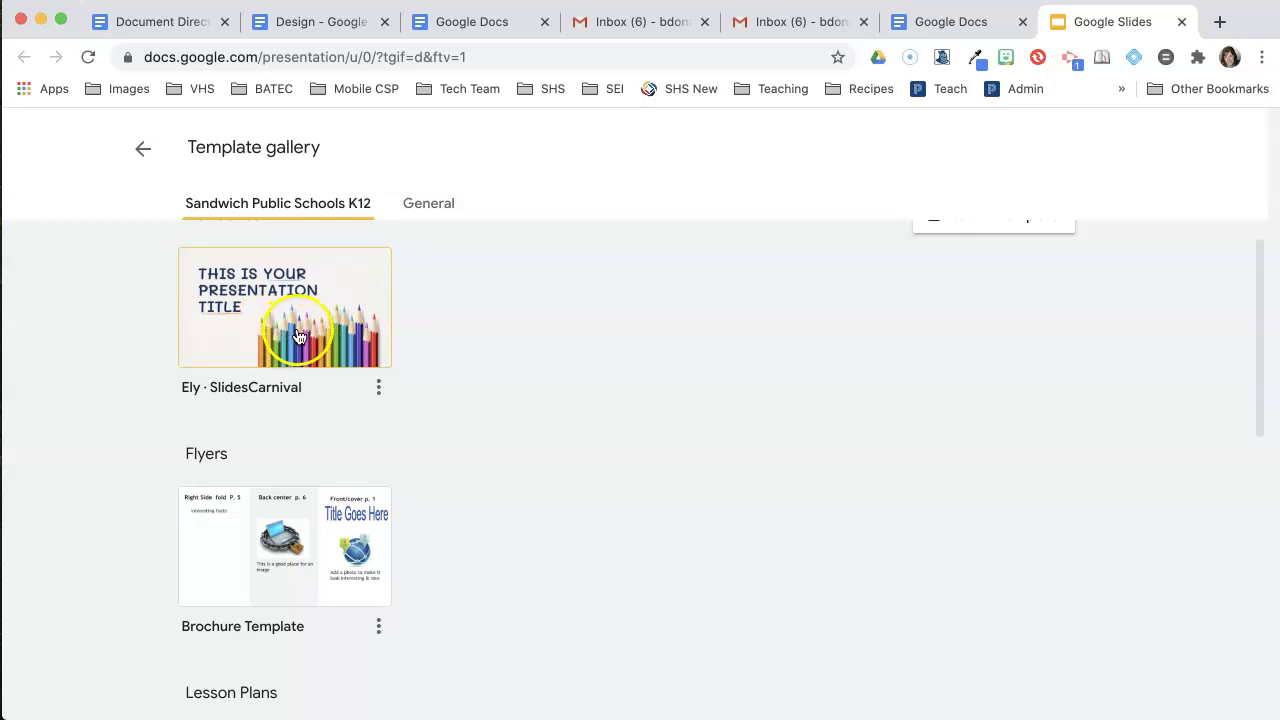
{"action": "scroll", "coordinate": [580, 449], "scroll_direction": "down", "scroll_amount": 3}
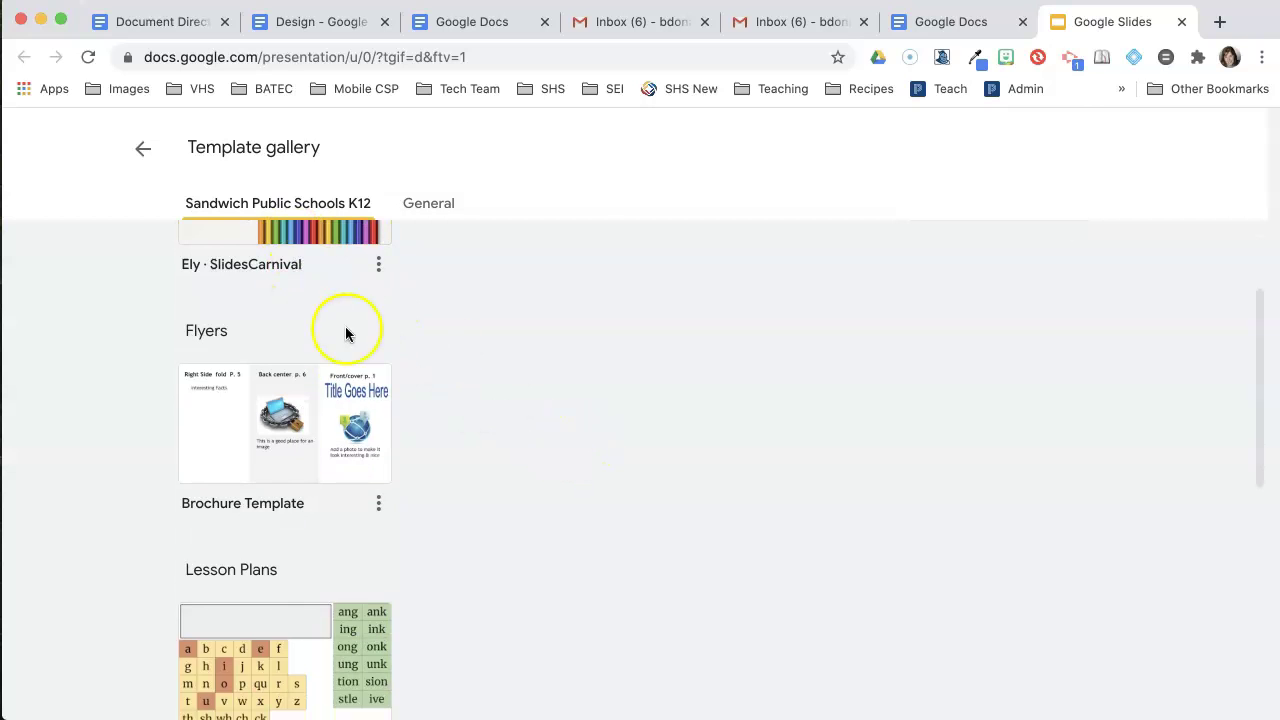
Look through the organization's Slides templates by category, from Advisories down to Presentation Designs, and return to the start of the gallery.
{"action": "scroll", "coordinate": [511, 463], "scroll_direction": "down", "scroll_amount": 5}
{"action": "scroll", "coordinate": [535, 440], "scroll_direction": "down", "scroll_amount": 8}
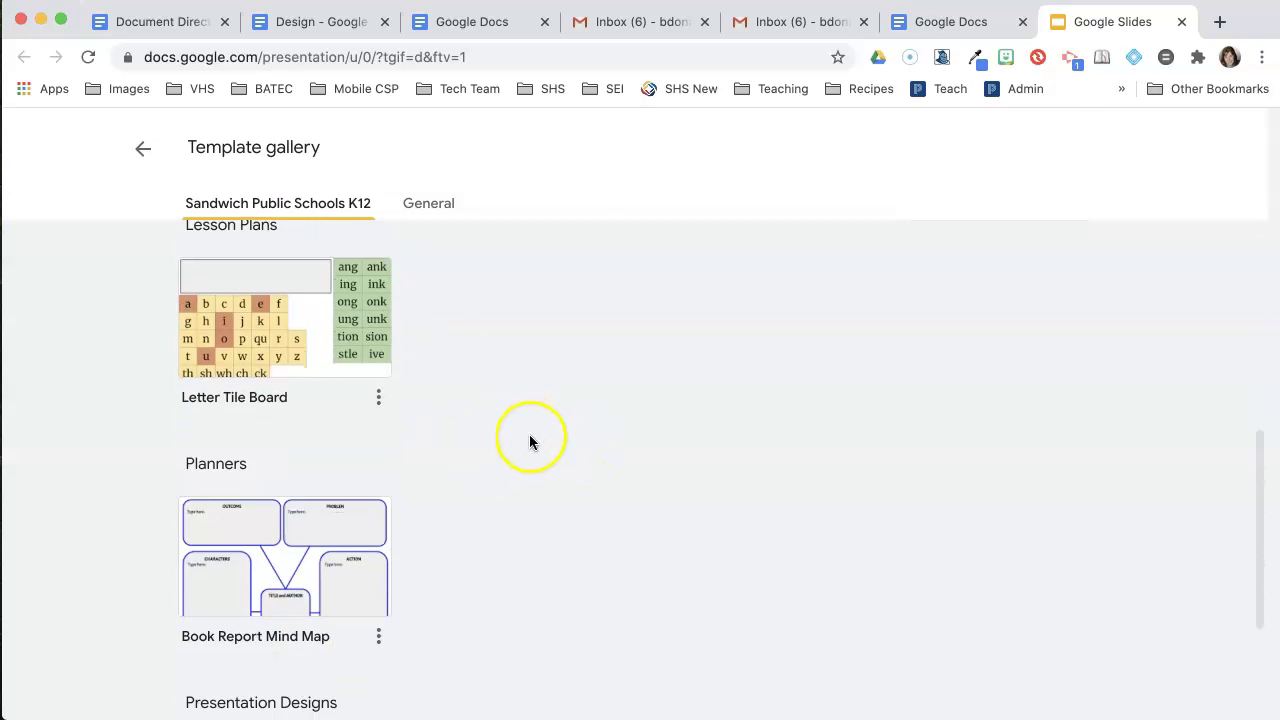
{"action": "scroll", "coordinate": [530, 453], "scroll_direction": "down", "scroll_amount": 1}
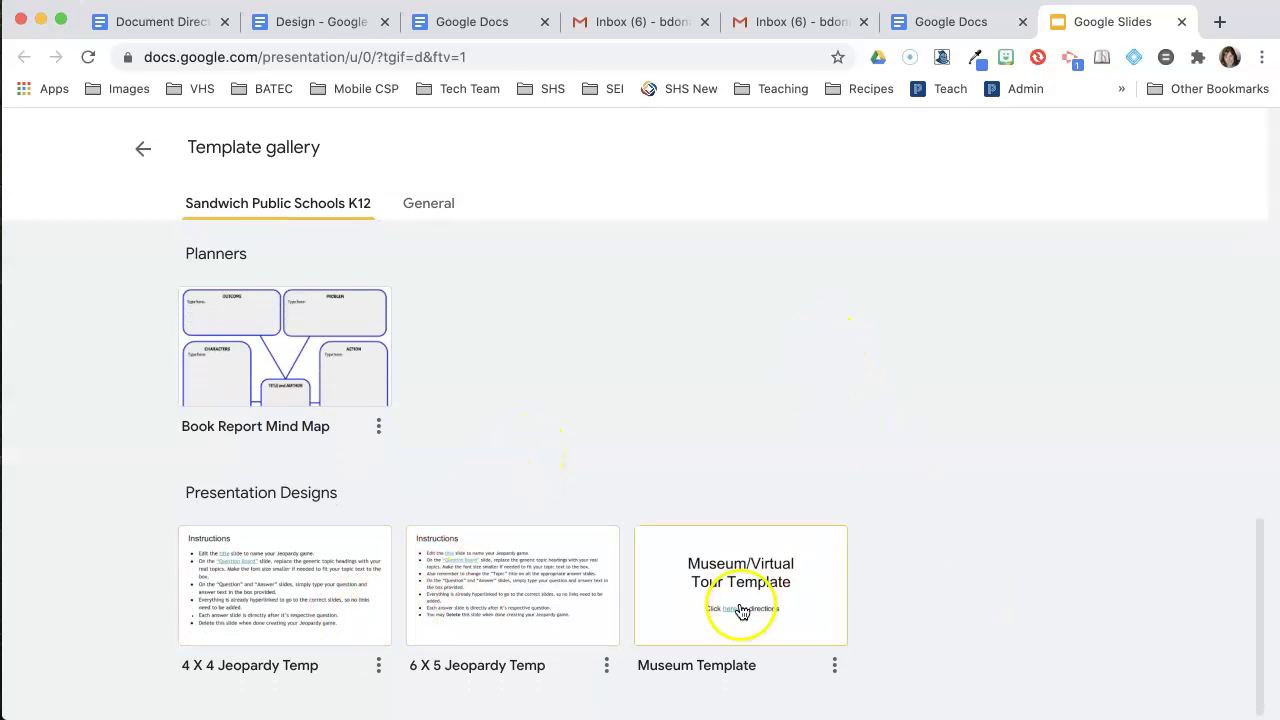
{"action": "scroll", "coordinate": [729, 429], "scroll_direction": "up", "scroll_amount": 4}
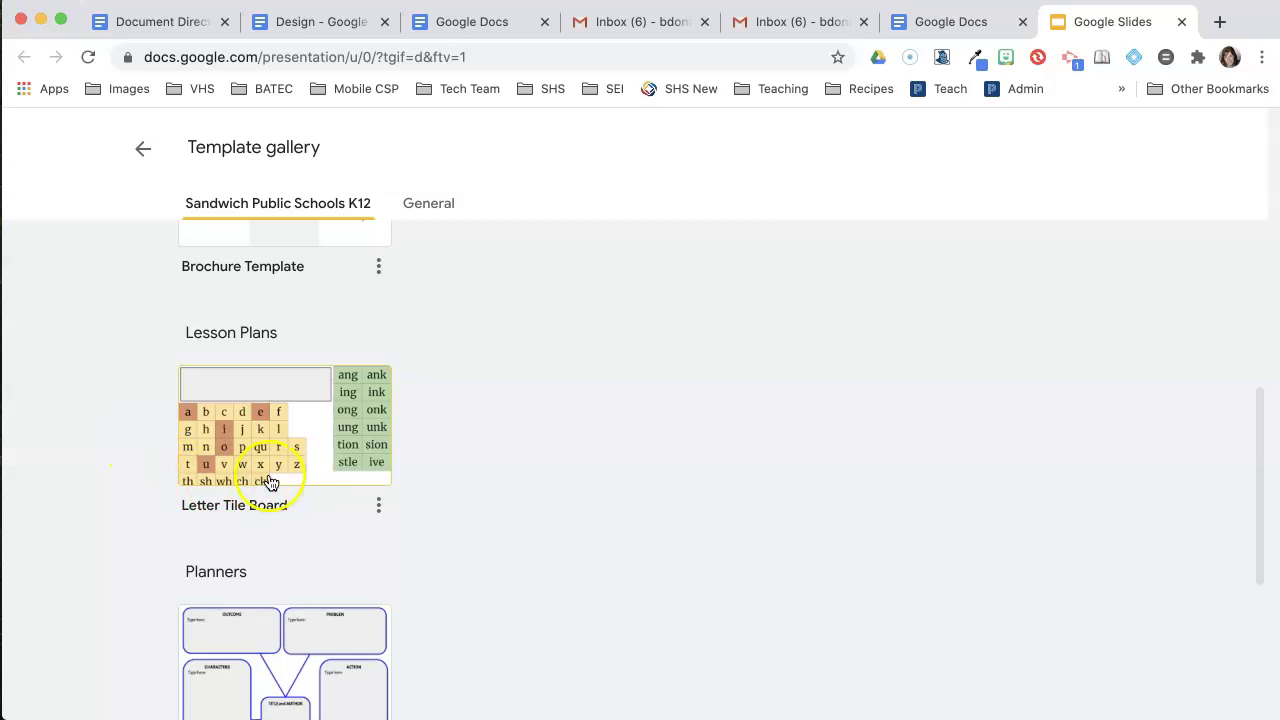
{"action": "scroll", "coordinate": [520, 466], "scroll_direction": "up", "scroll_amount": 3}
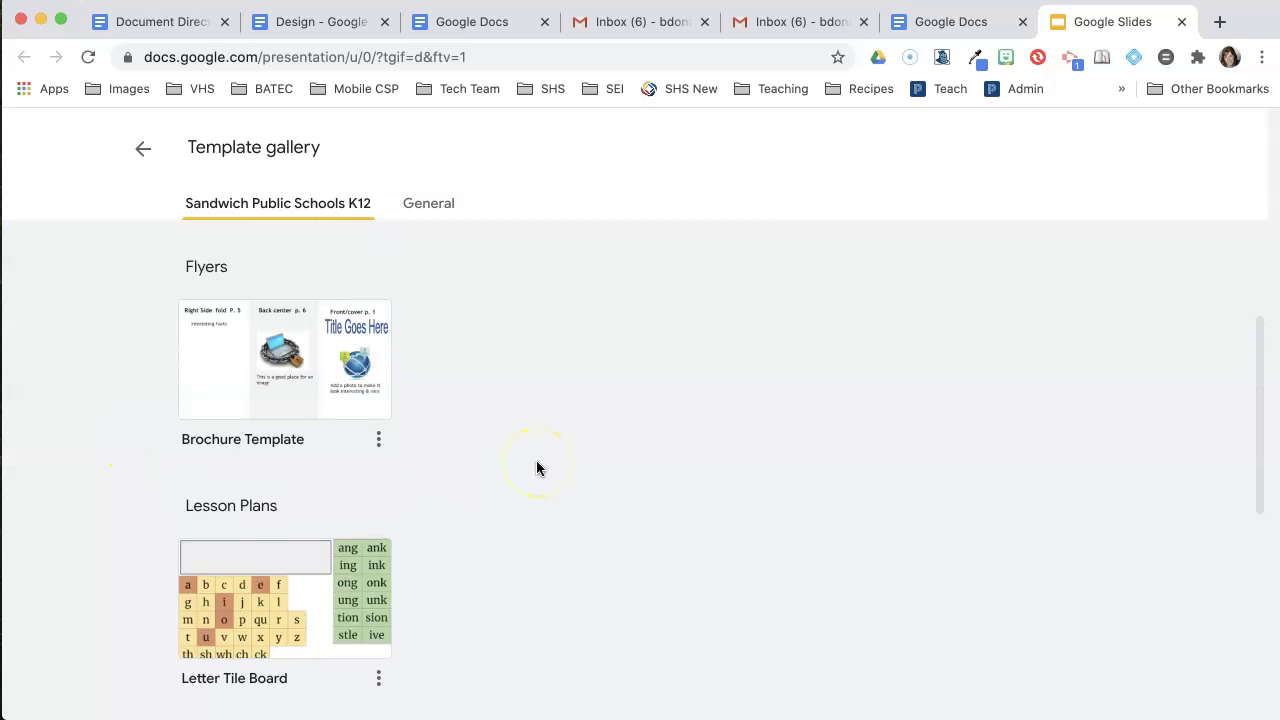
{"action": "scroll", "coordinate": [483, 405], "scroll_direction": "up", "scroll_amount": 2}
{"action": "scroll", "coordinate": [485, 397], "scroll_direction": "up", "scroll_amount": 2}
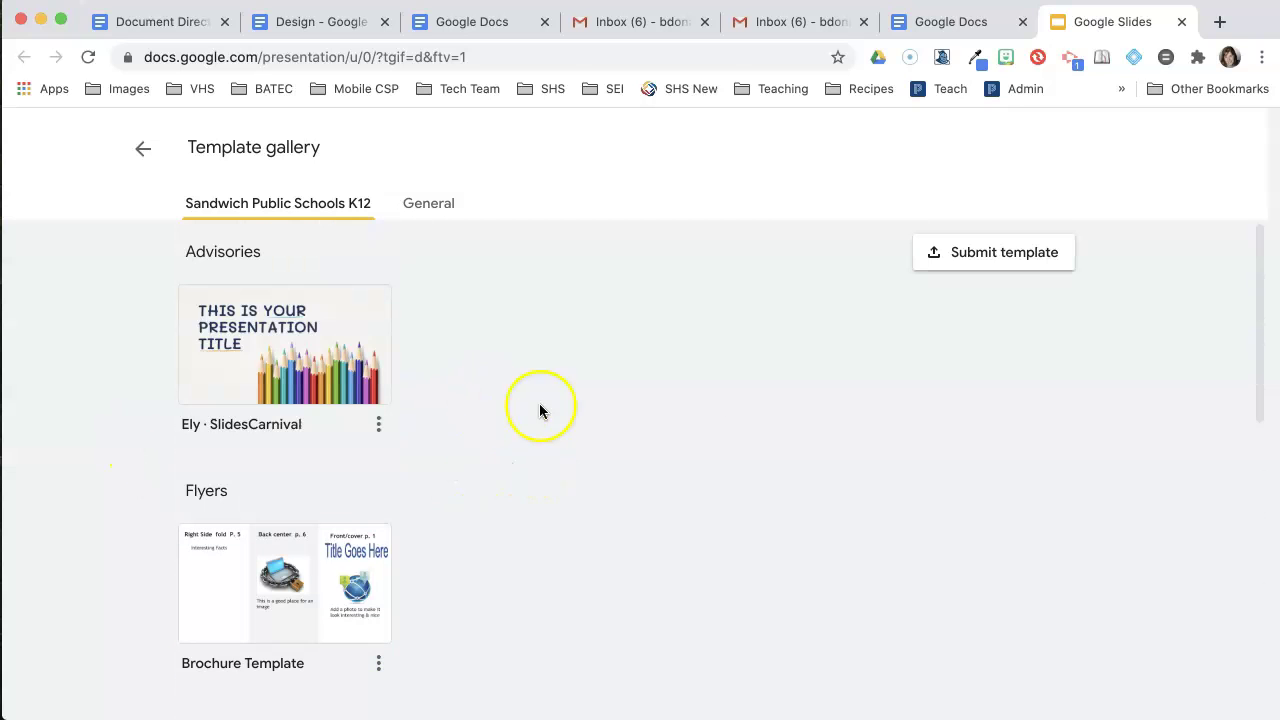
{"action": "left_click", "coordinate": [963, 264]}
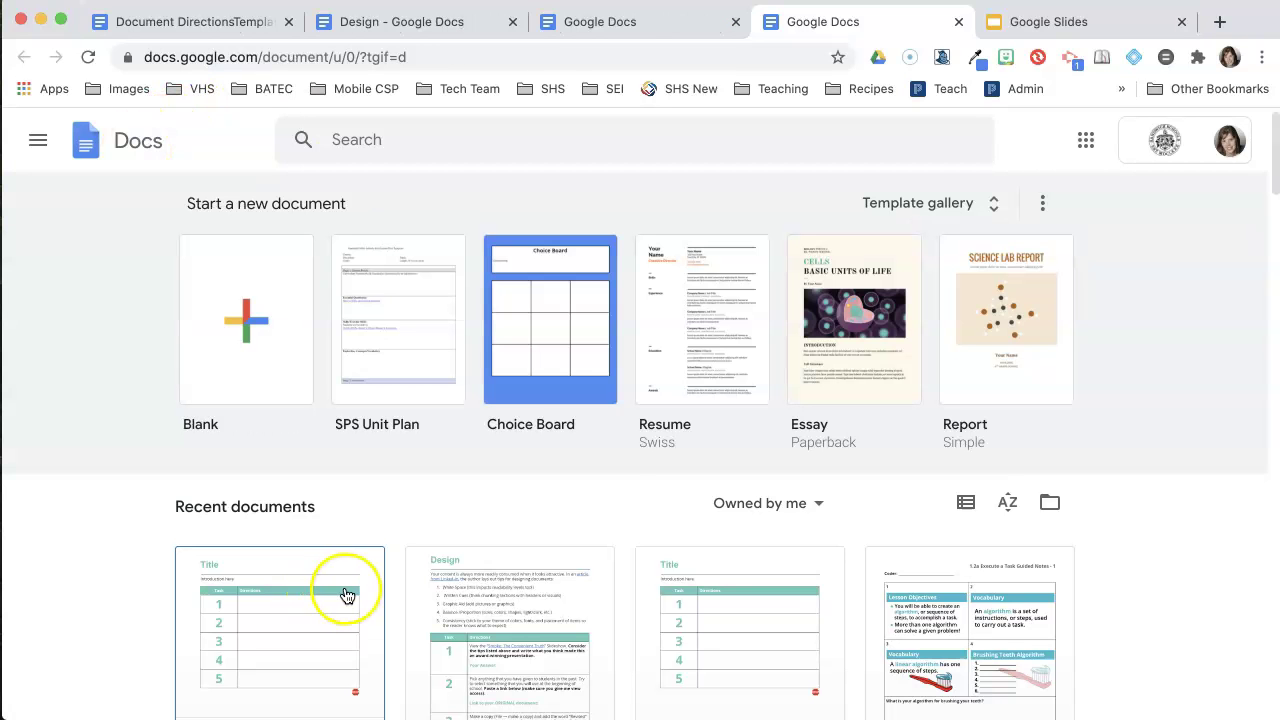
Create a document from the Choice Board template in Google Docs and look over its directions box and the grid of blank cells.
{"action": "left_click", "coordinate": [553, 350]}
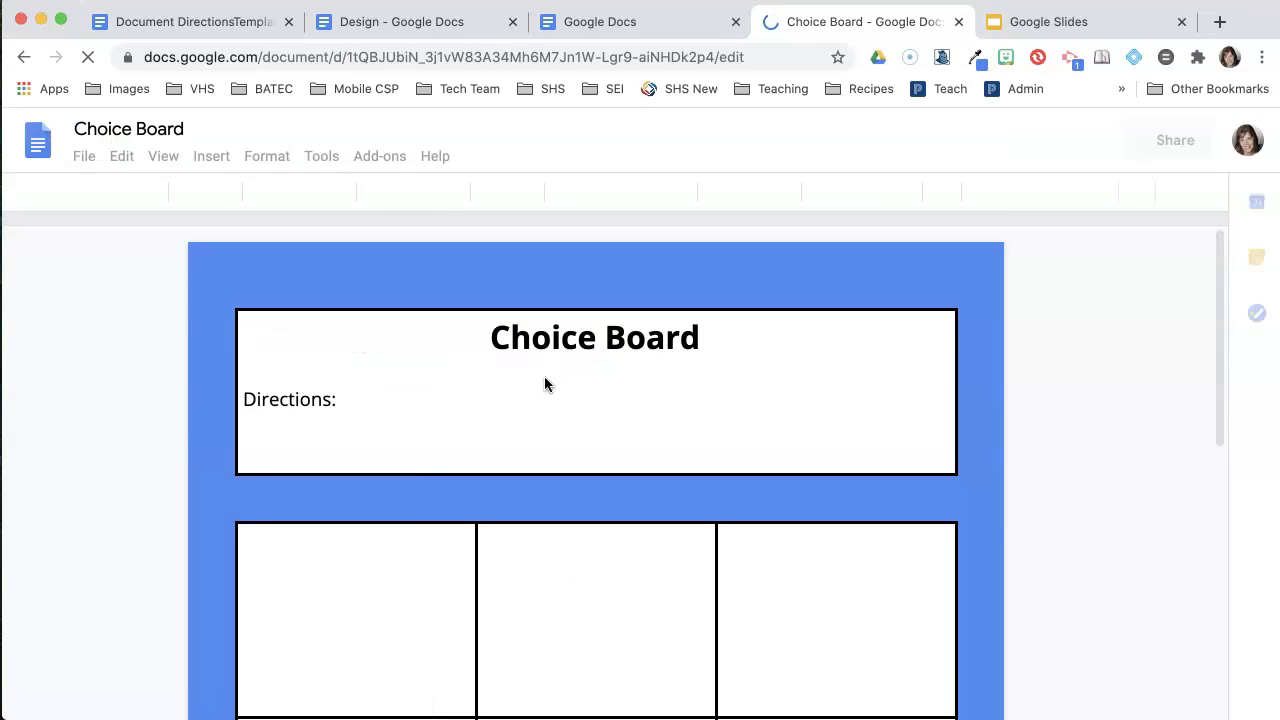
{"action": "left_click", "coordinate": [423, 434]}
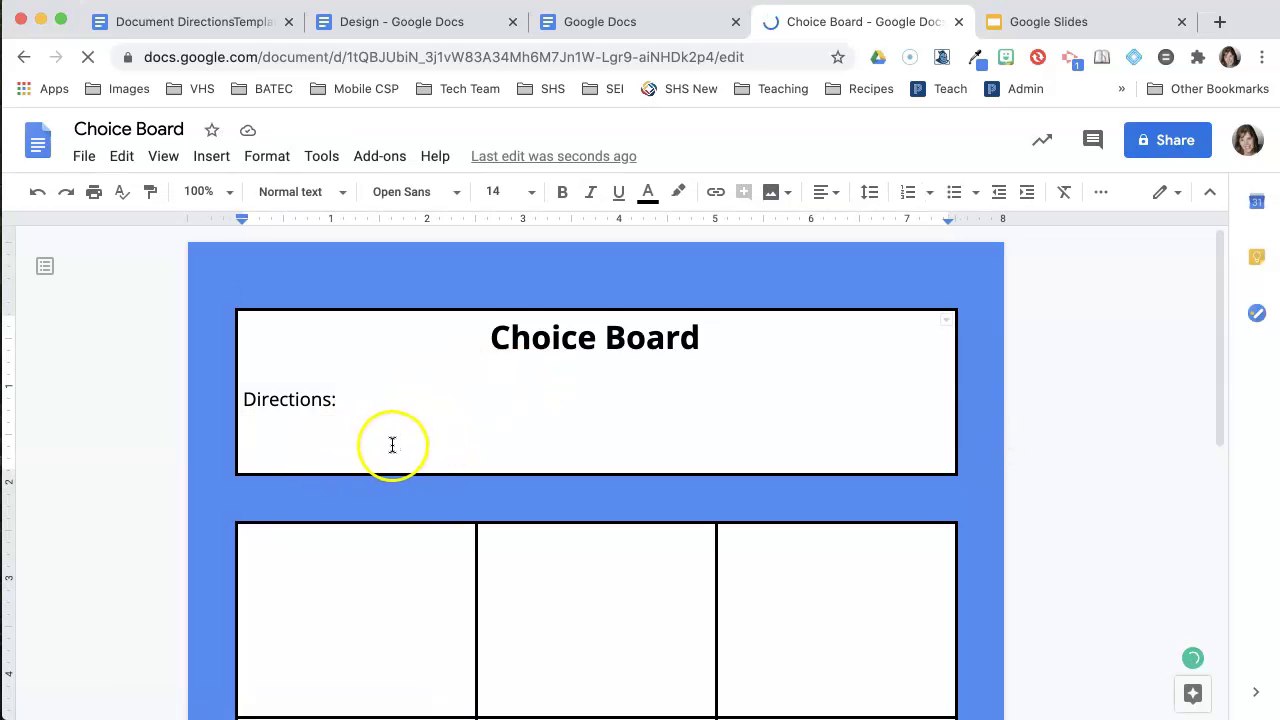
{"action": "scroll", "coordinate": [368, 439], "scroll_direction": "down", "scroll_amount": 5}
{"action": "scroll", "coordinate": [363, 369], "scroll_direction": "down", "scroll_amount": 2}
{"action": "scroll", "coordinate": [626, 529], "scroll_direction": "down", "scroll_amount": 1}
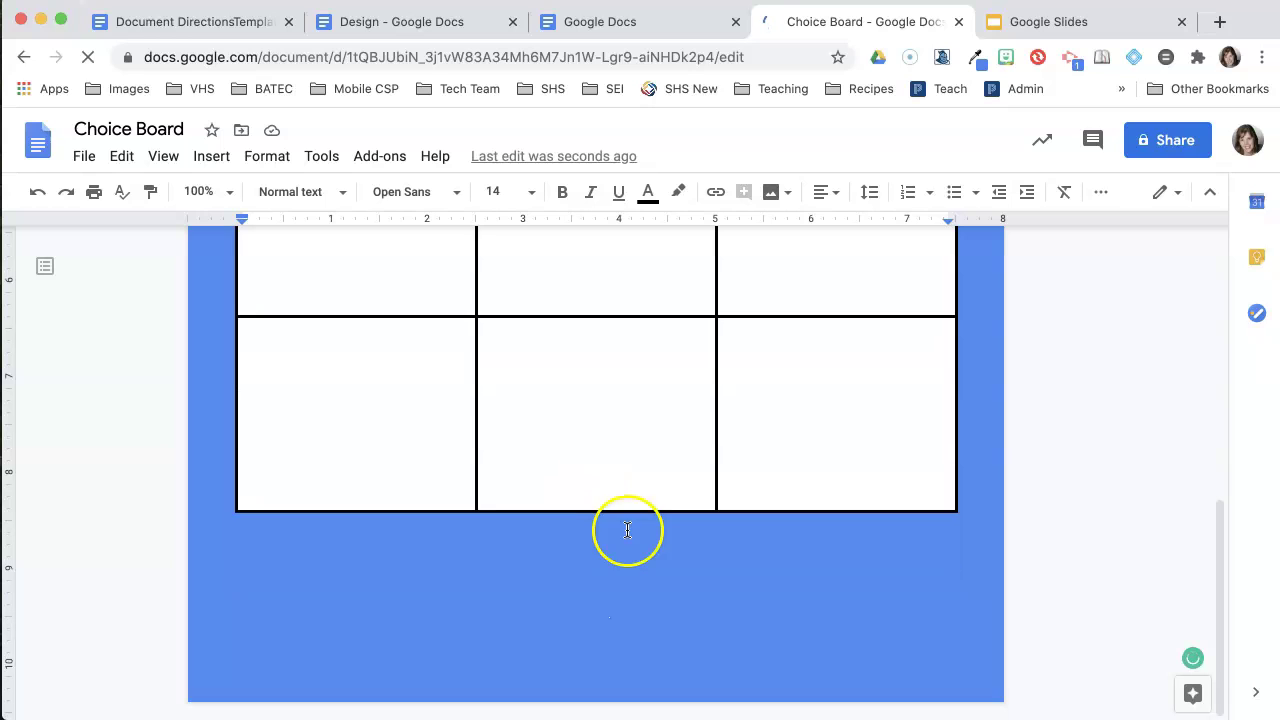
{"action": "scroll", "coordinate": [600, 591], "scroll_direction": "up", "scroll_amount": 8}
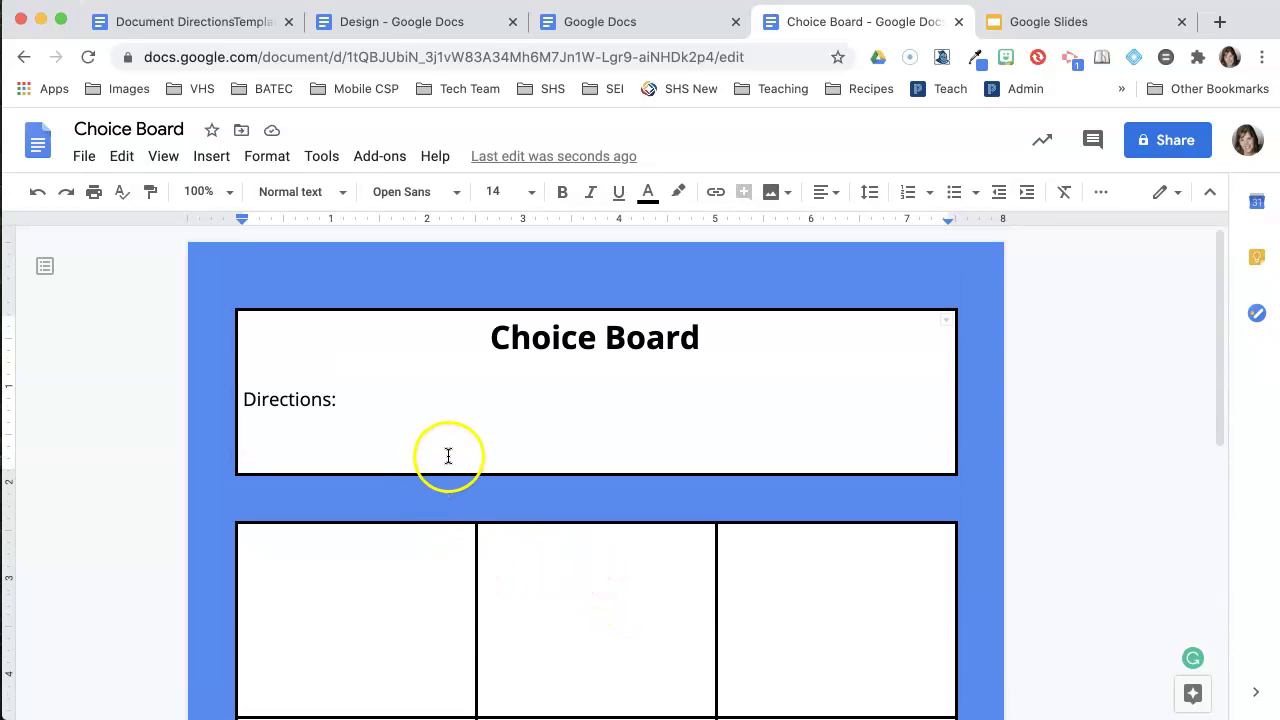
{"action": "left_click", "coordinate": [368, 587]}
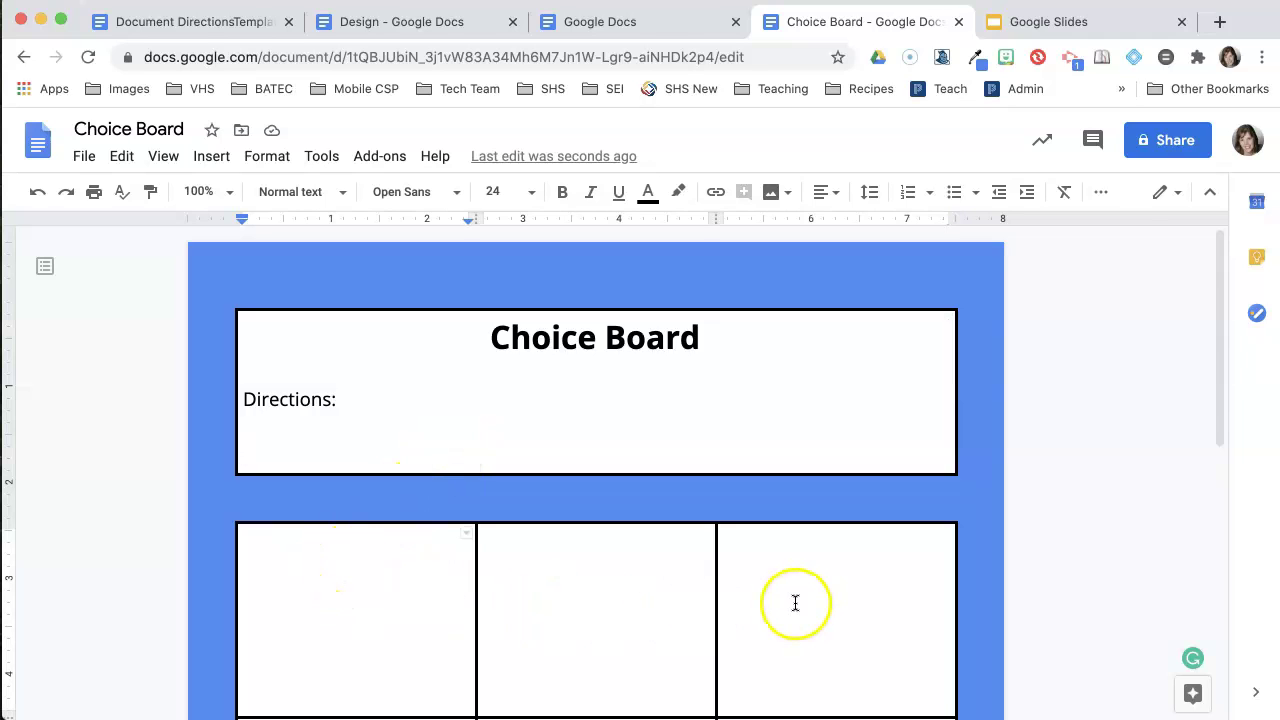
{"action": "scroll", "coordinate": [789, 585], "scroll_direction": "down", "scroll_amount": 10}
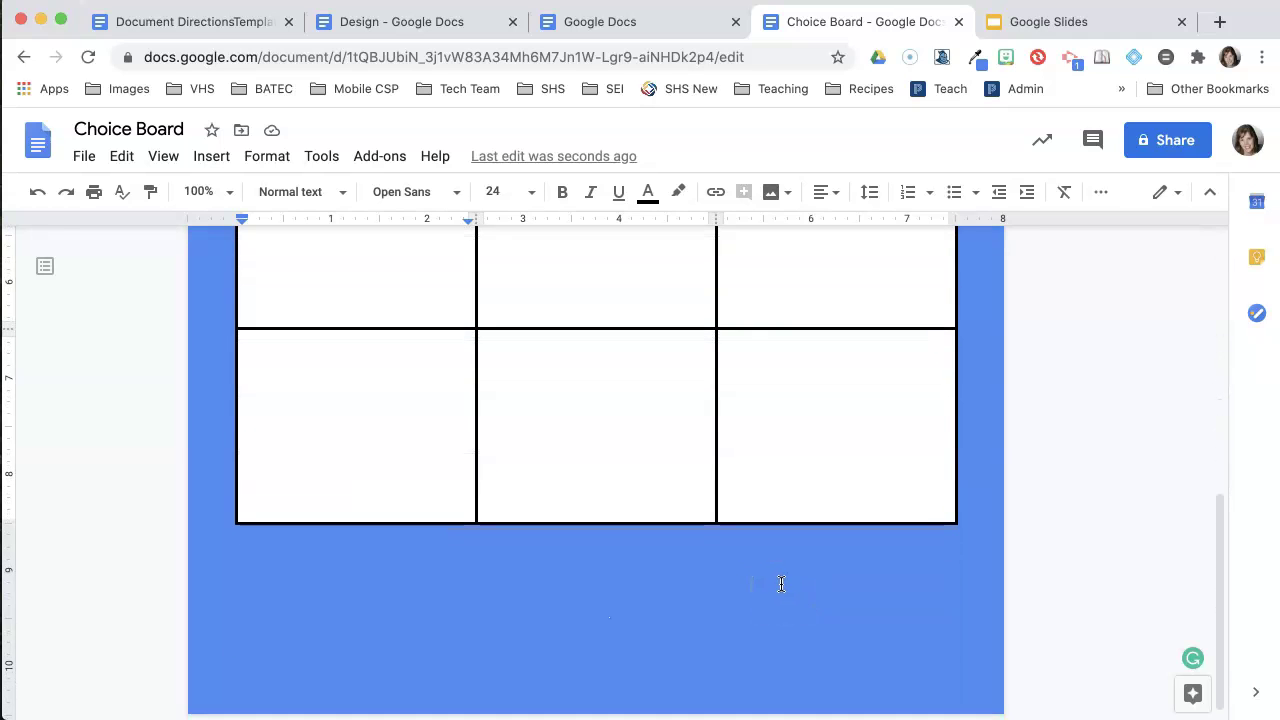
{"action": "scroll", "coordinate": [777, 583], "scroll_direction": "up", "scroll_amount": 8}
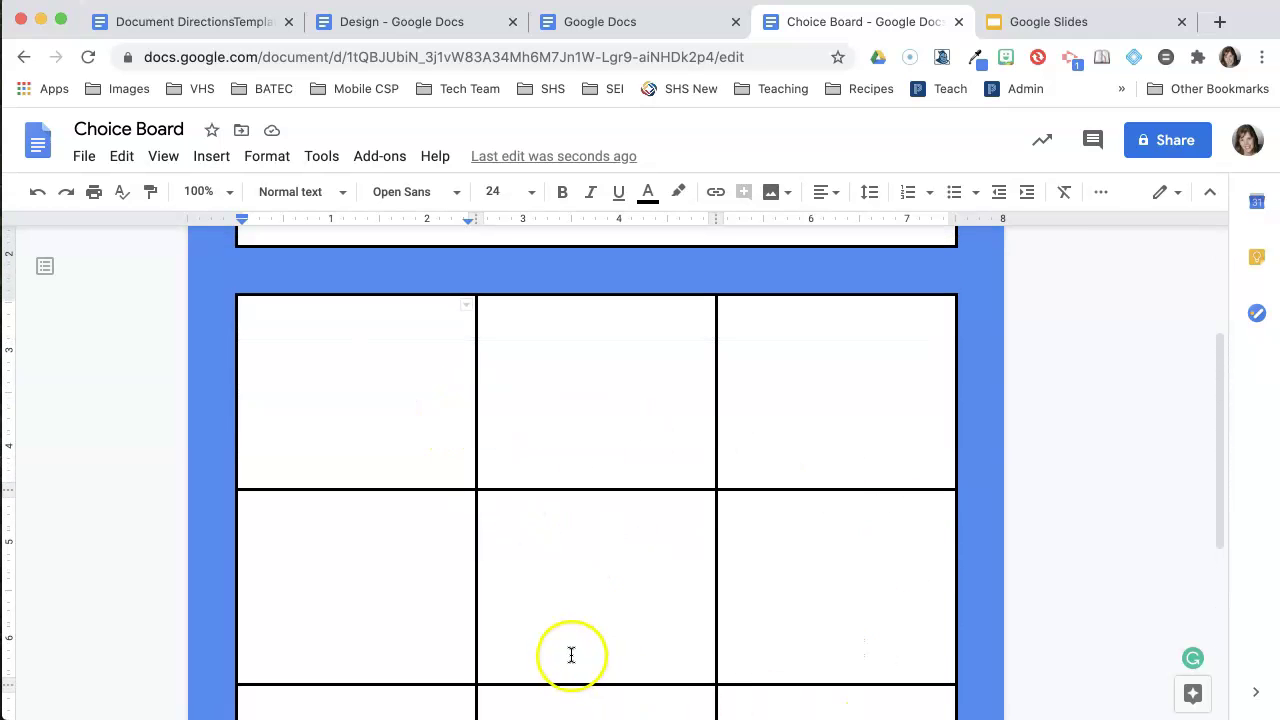
{"action": "scroll", "coordinate": [546, 583], "scroll_direction": "up", "scroll_amount": 4}
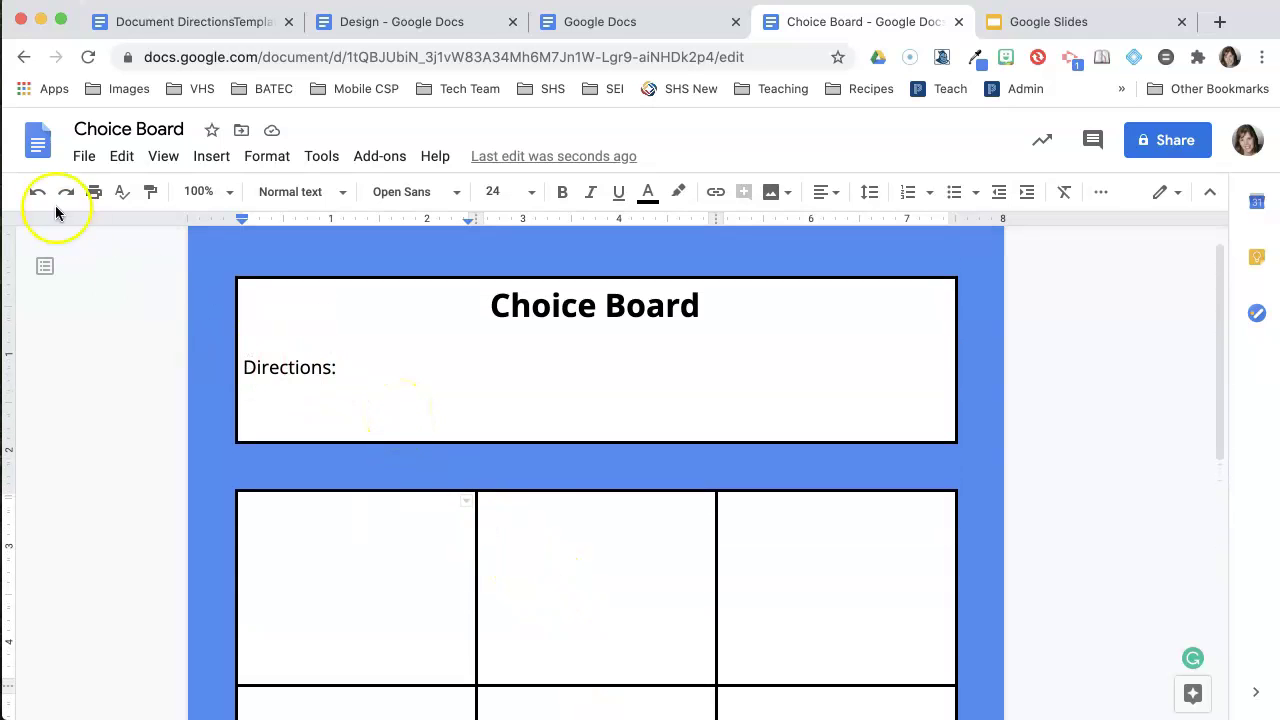
Return to the Docs home screen and start a document from Template for Directions under Presentation Designs in the organization's template gallery.
{"action": "left_click", "coordinate": [37, 141]}
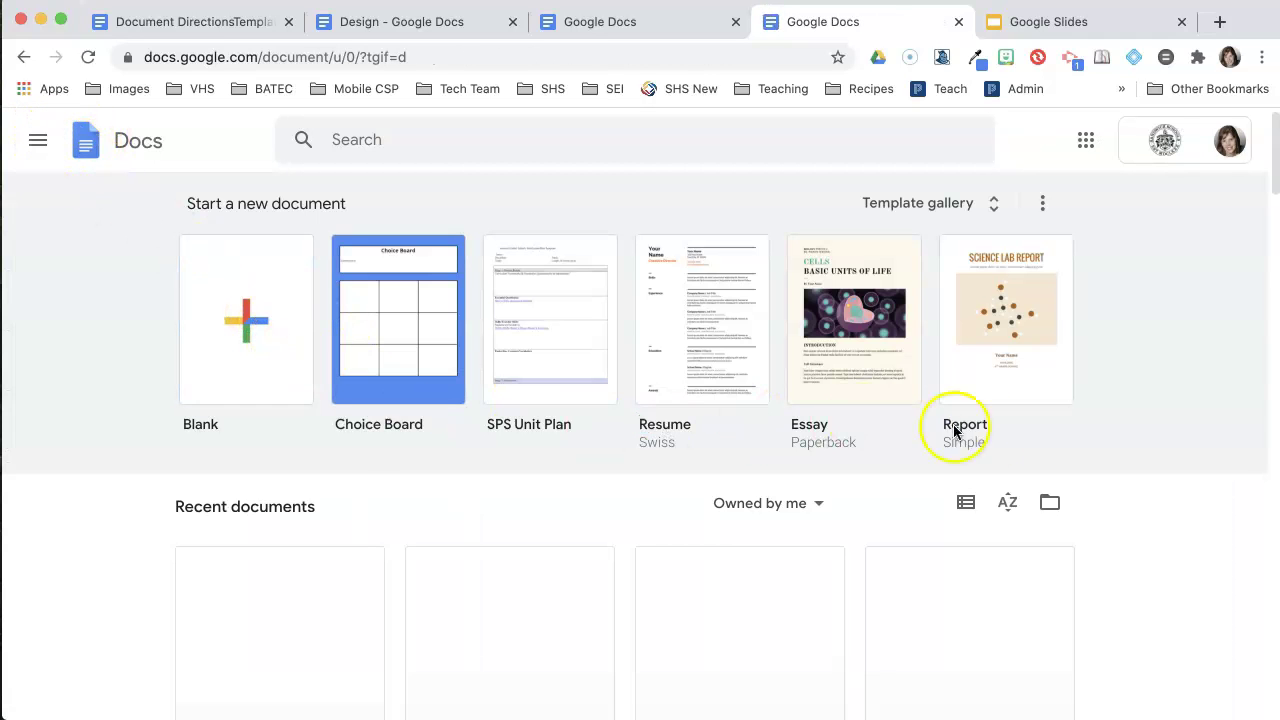
{"action": "left_click", "coordinate": [905, 203]}
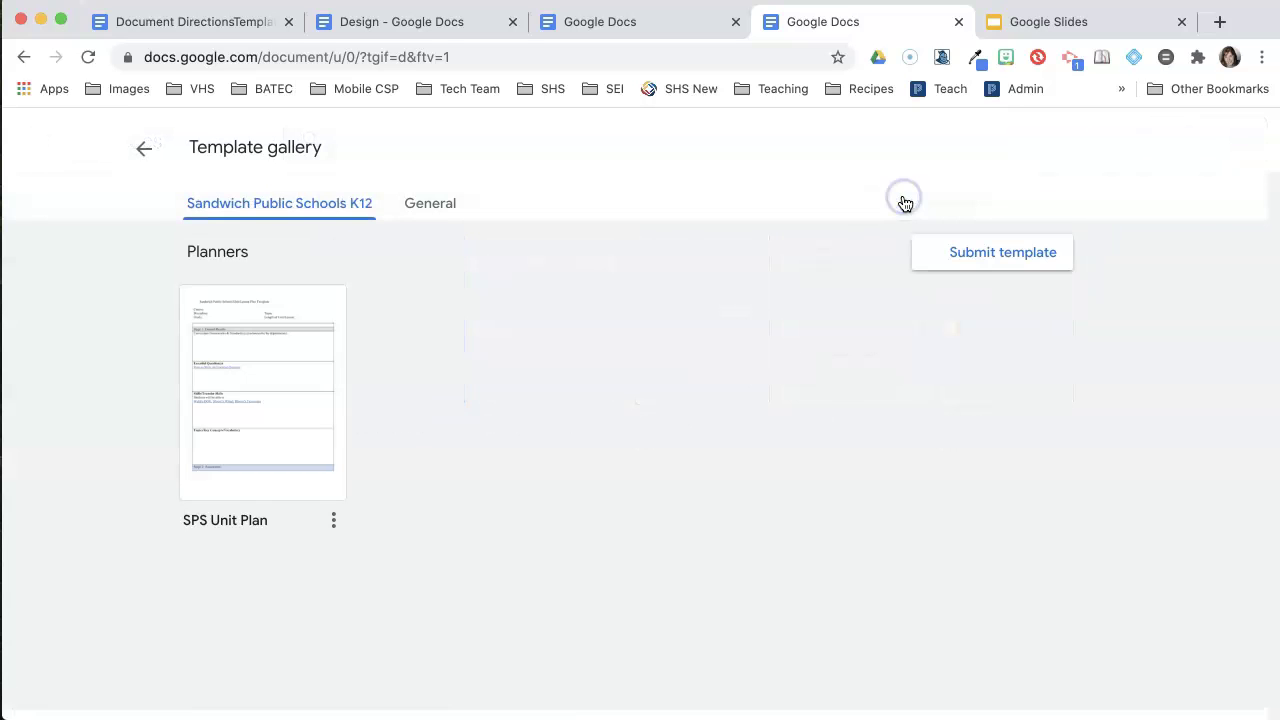
{"action": "scroll", "coordinate": [814, 484], "scroll_direction": "down", "scroll_amount": 6}
{"action": "scroll", "coordinate": [811, 485], "scroll_direction": "down", "scroll_amount": 8}
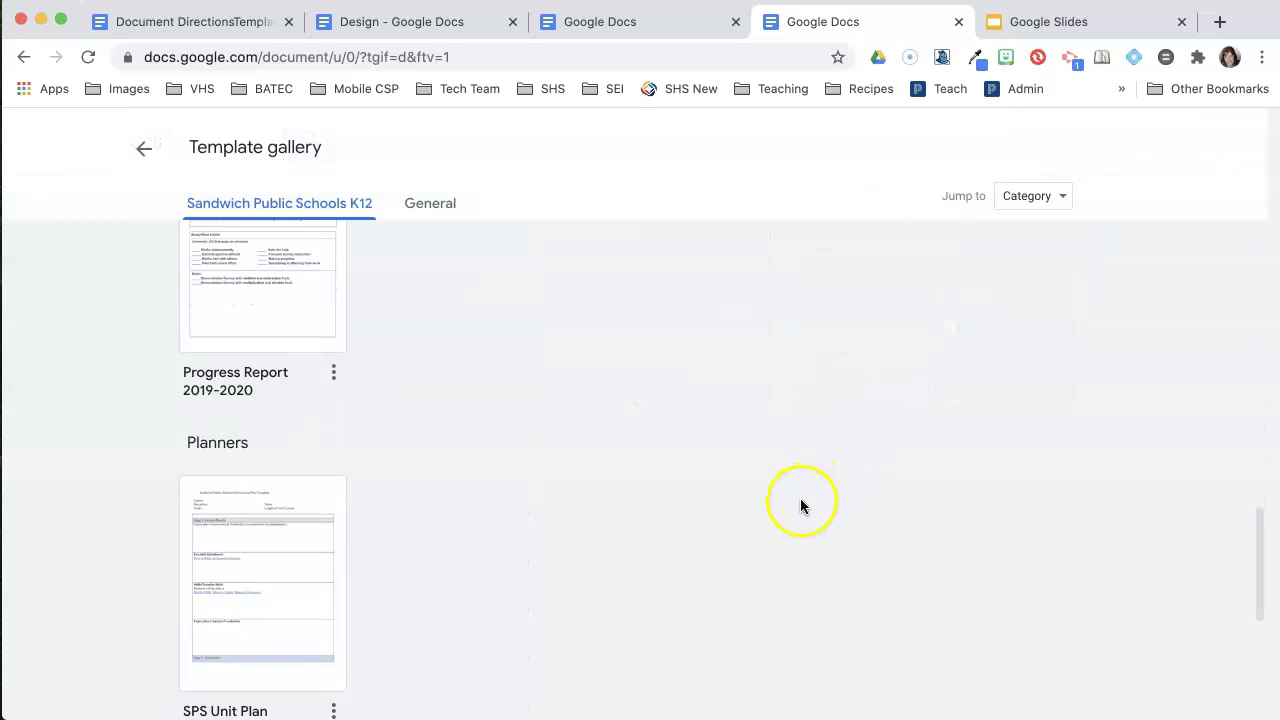
{"action": "left_click", "coordinate": [251, 525]}
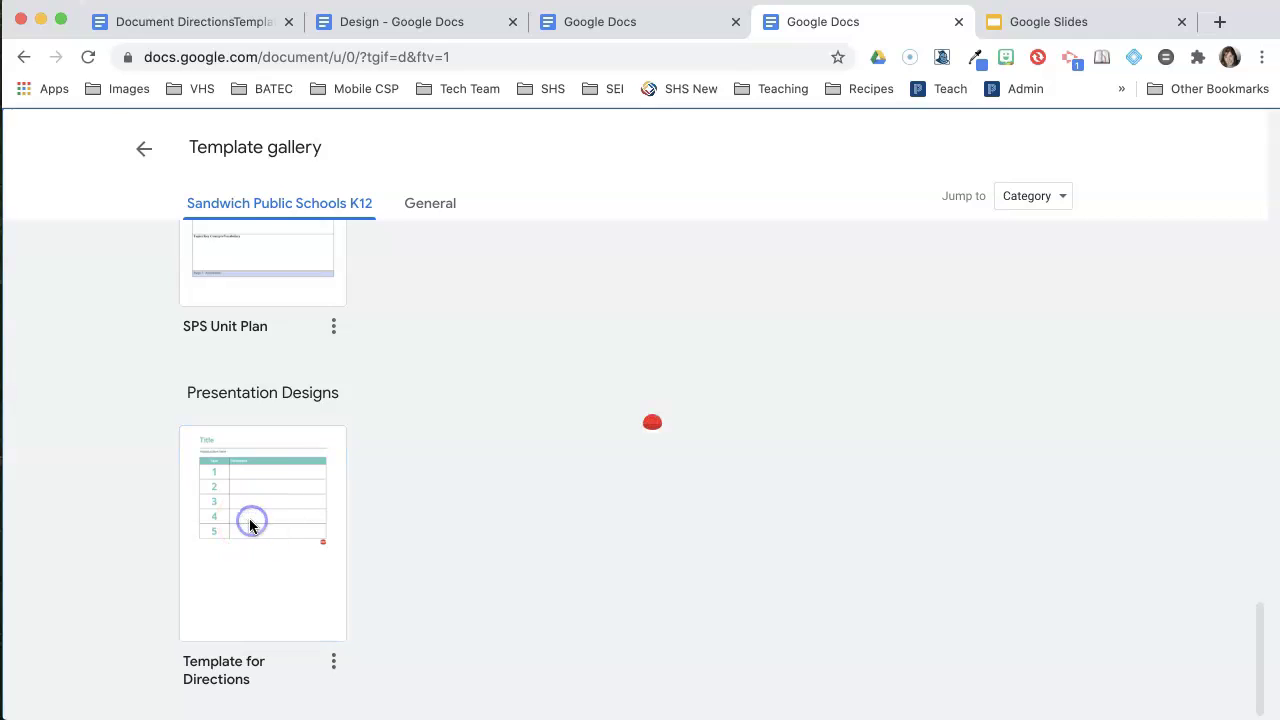